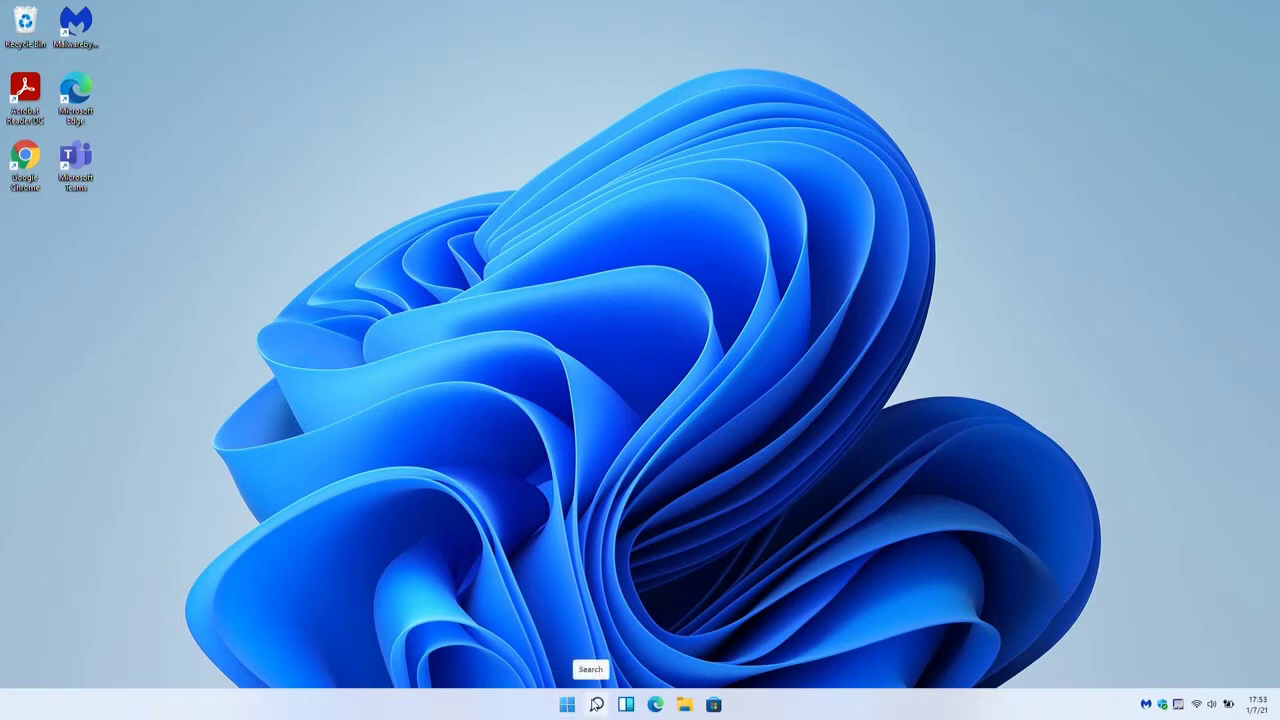
Browse the Start menu's full list of installed apps, then close Start.
mouse_move(596, 706)
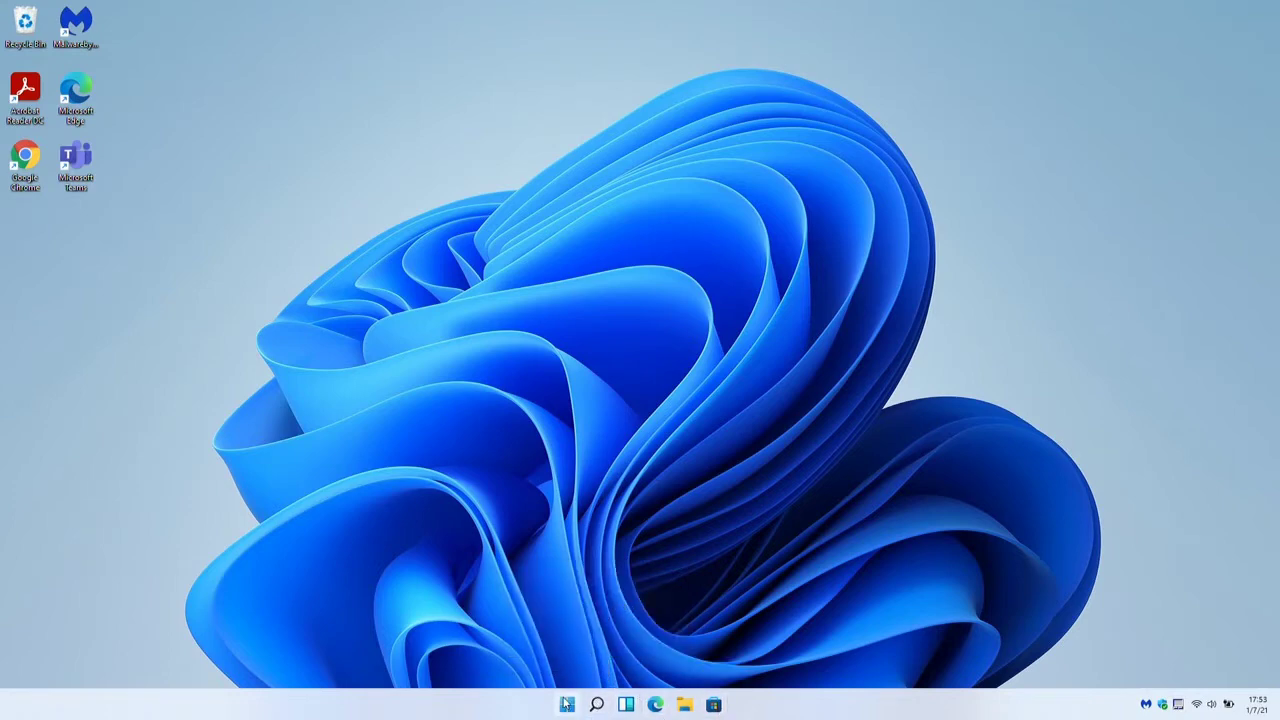
left_click(567, 705)
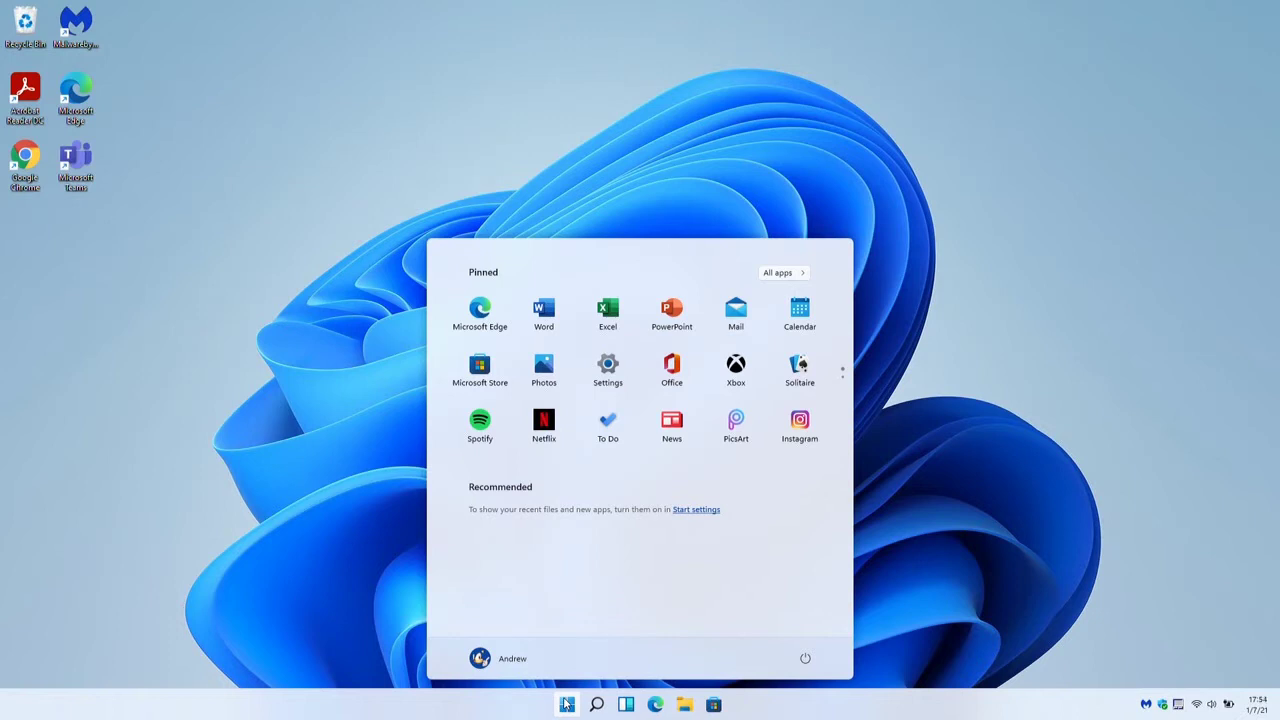
left_click(780, 273)
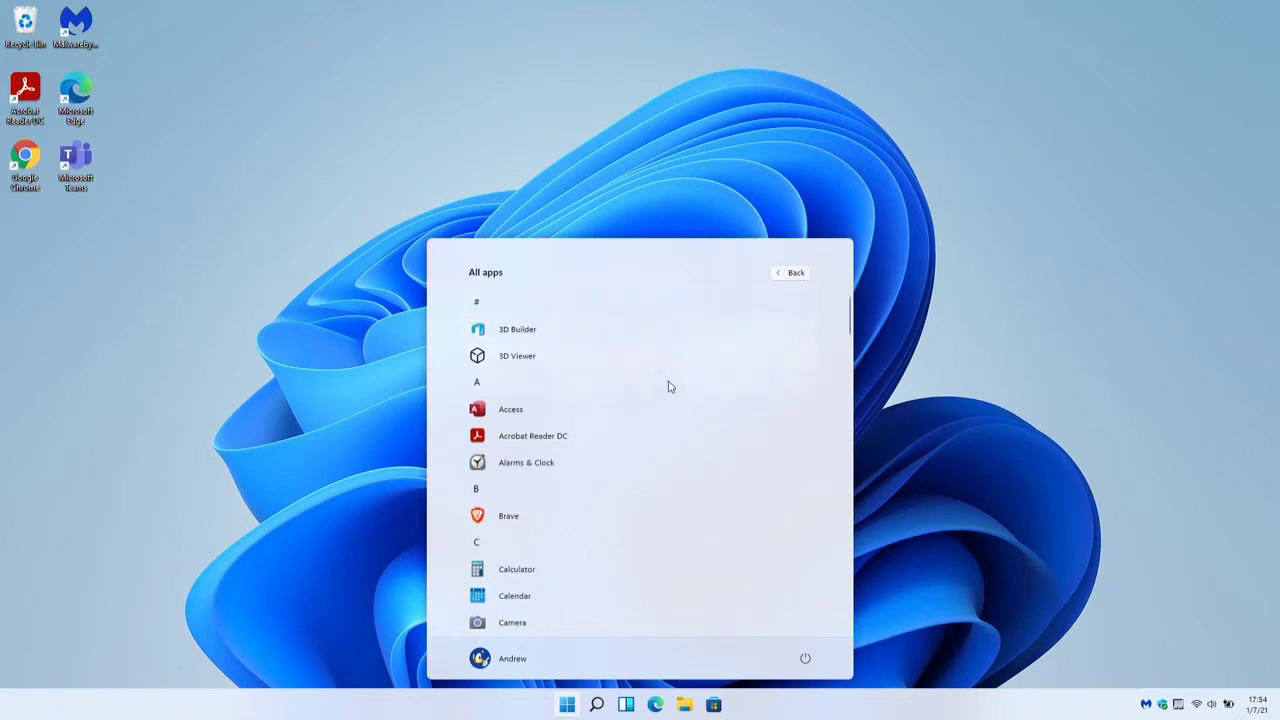
left_click_drag(849, 322, 819, 599)
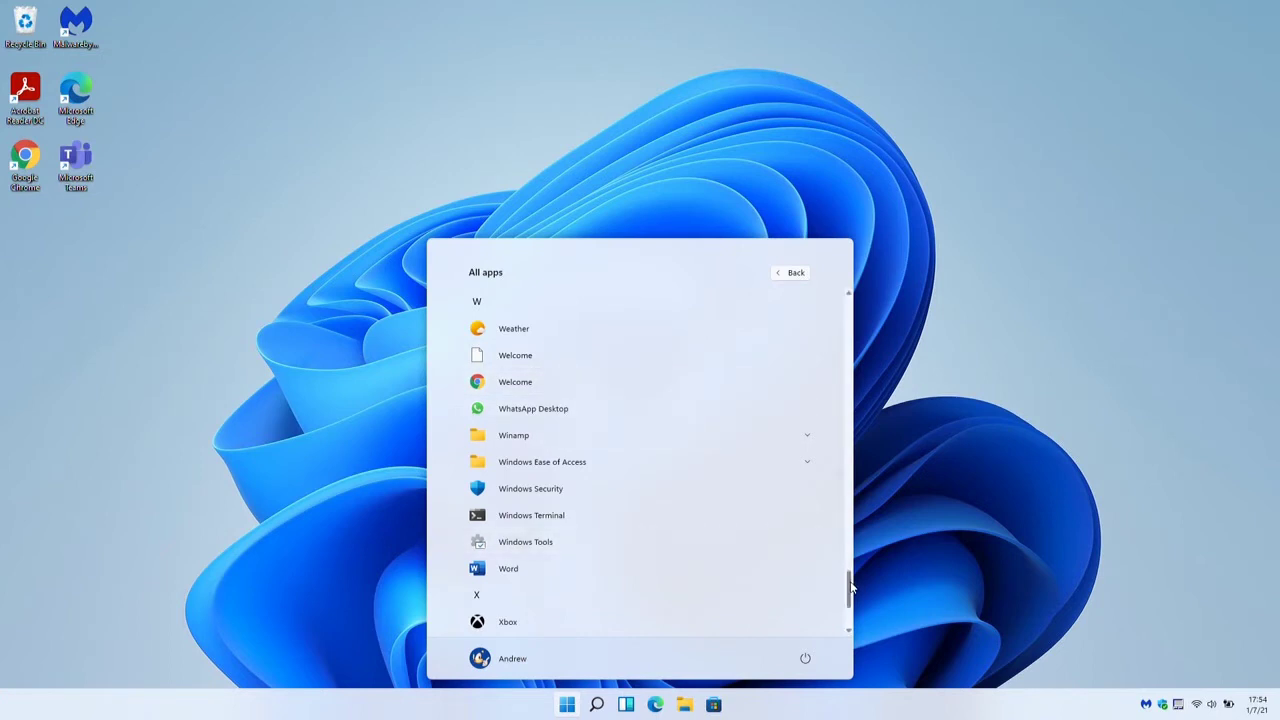
left_click_drag(851, 580, 849, 527)
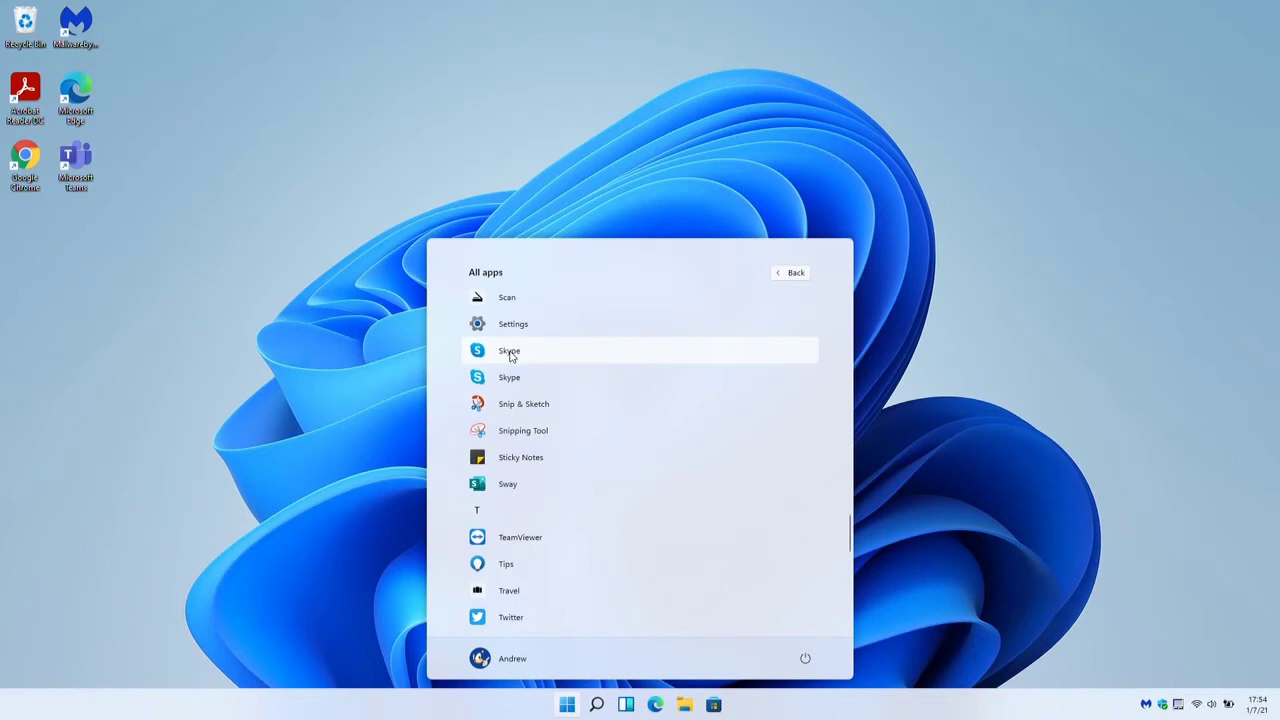
left_click_drag(847, 531, 848, 566)
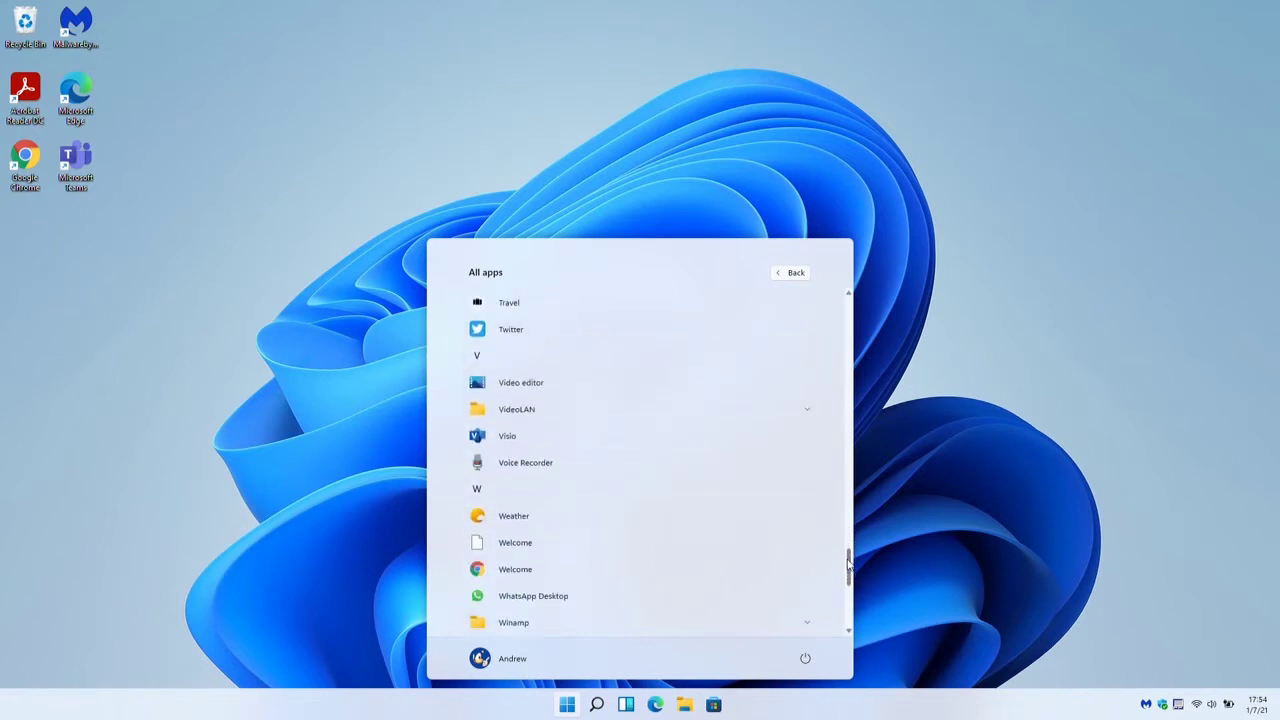
left_click_drag(848, 566, 848, 604)
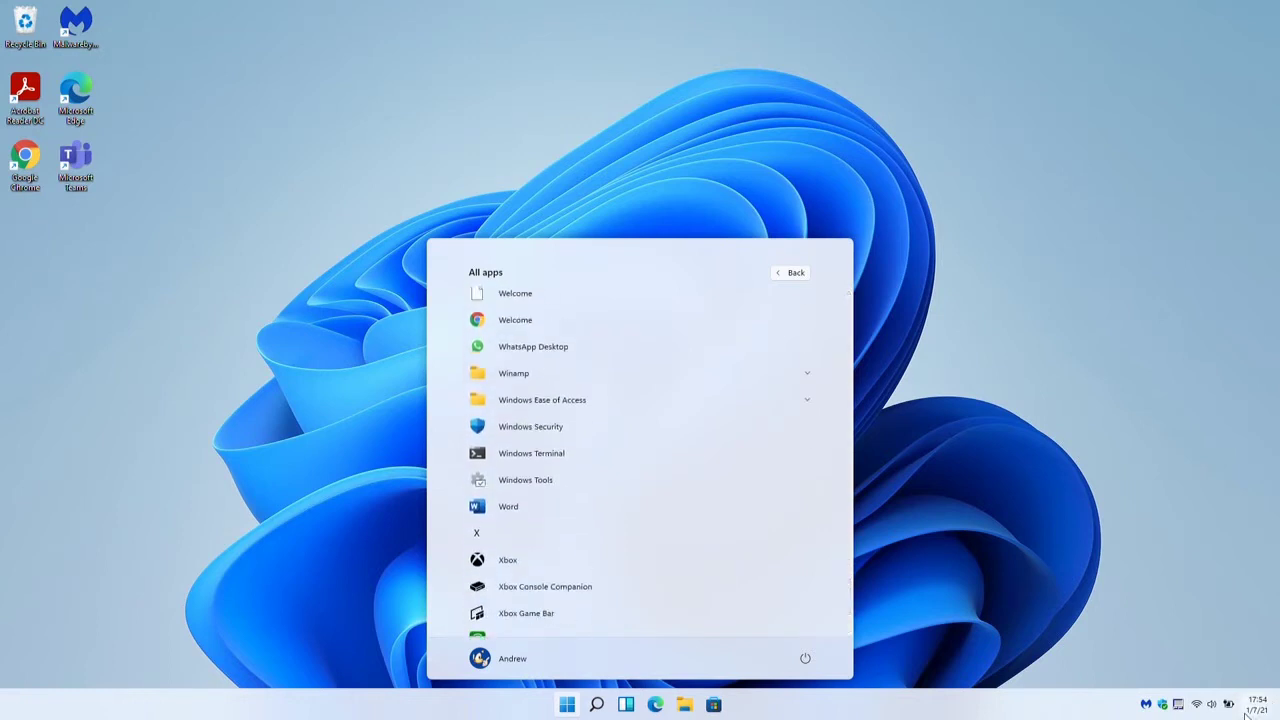
mouse_move(1232, 707)
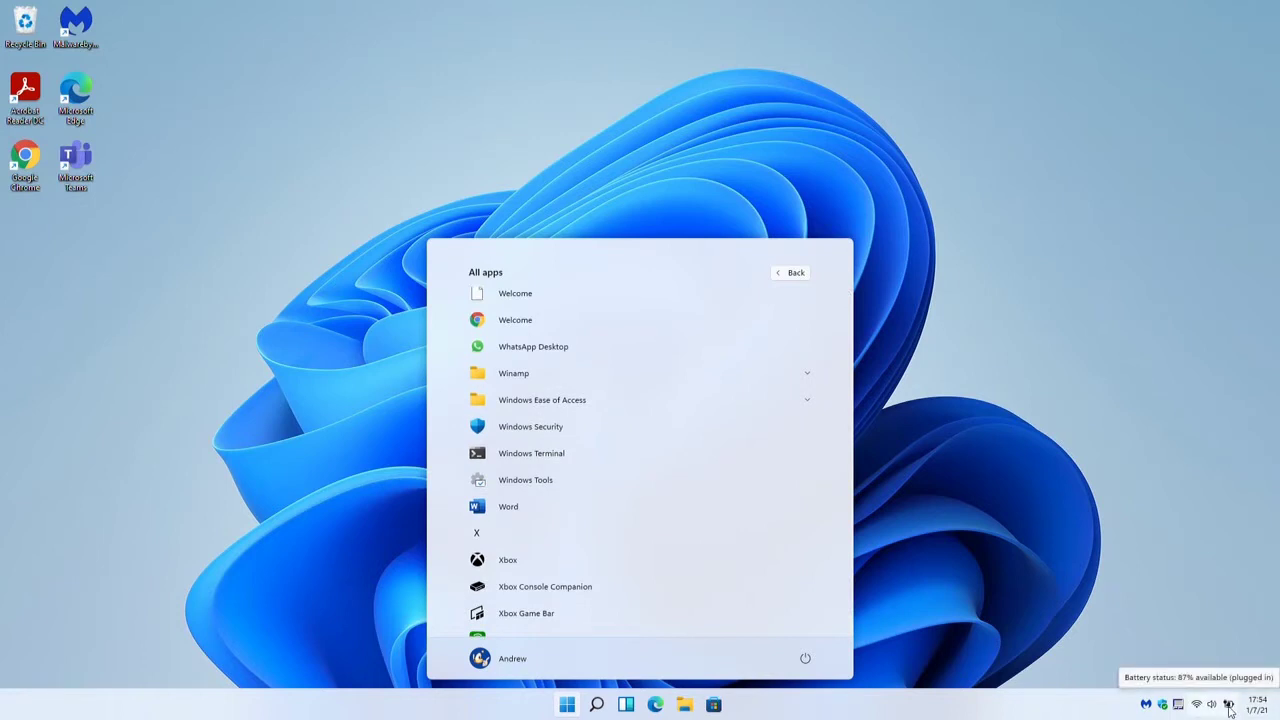
left_click(1004, 407)
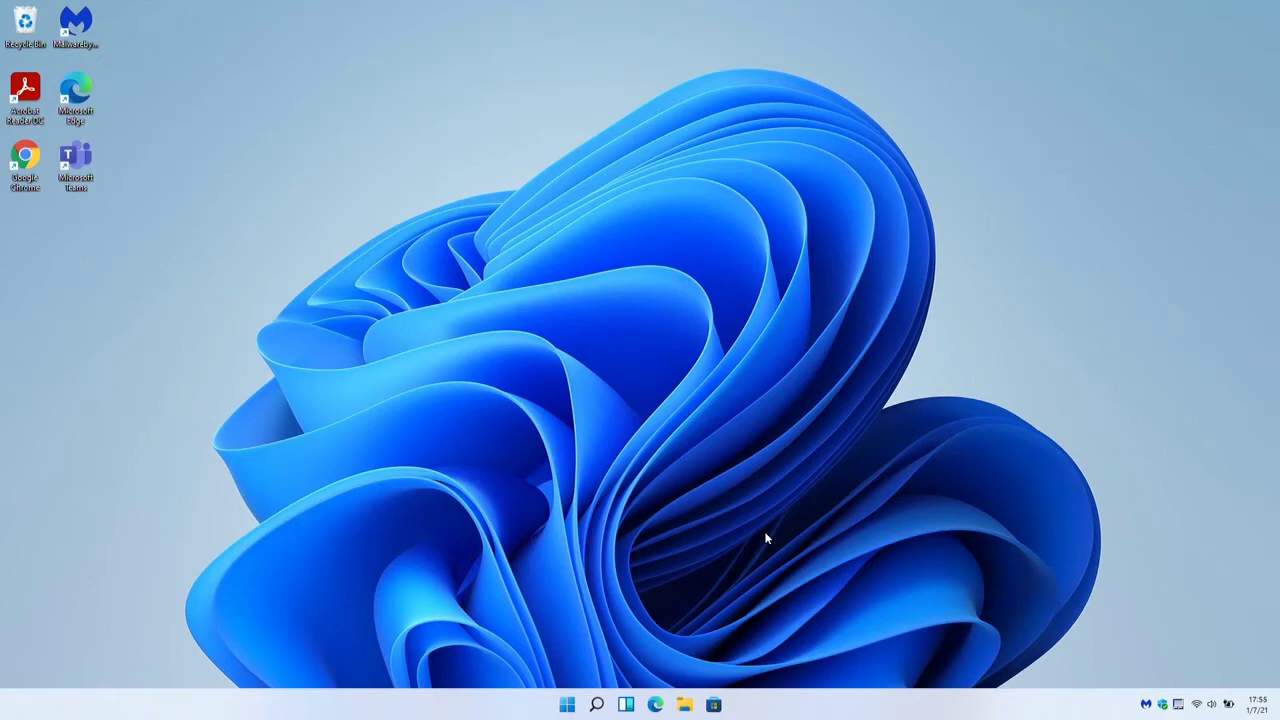
Look through Desktop, This PC and Local Disk (C:) in File Explorer, then close it.
key("super+e")
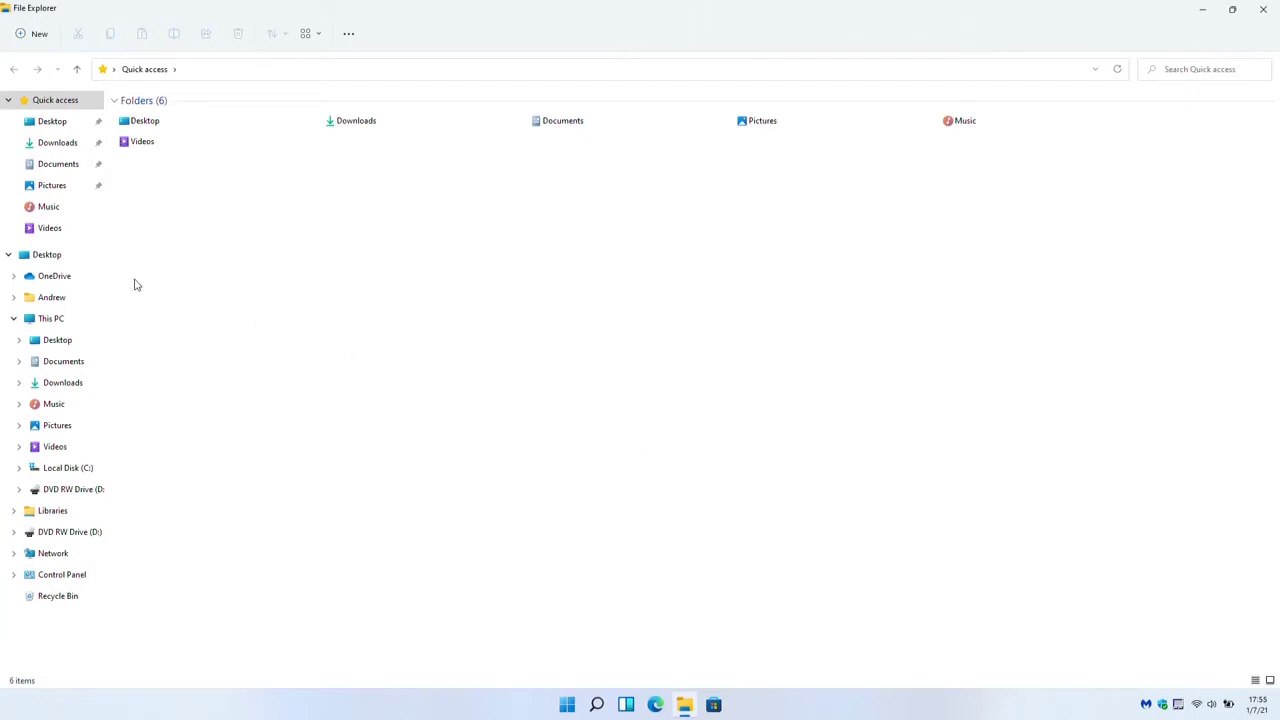
left_click(47, 256)
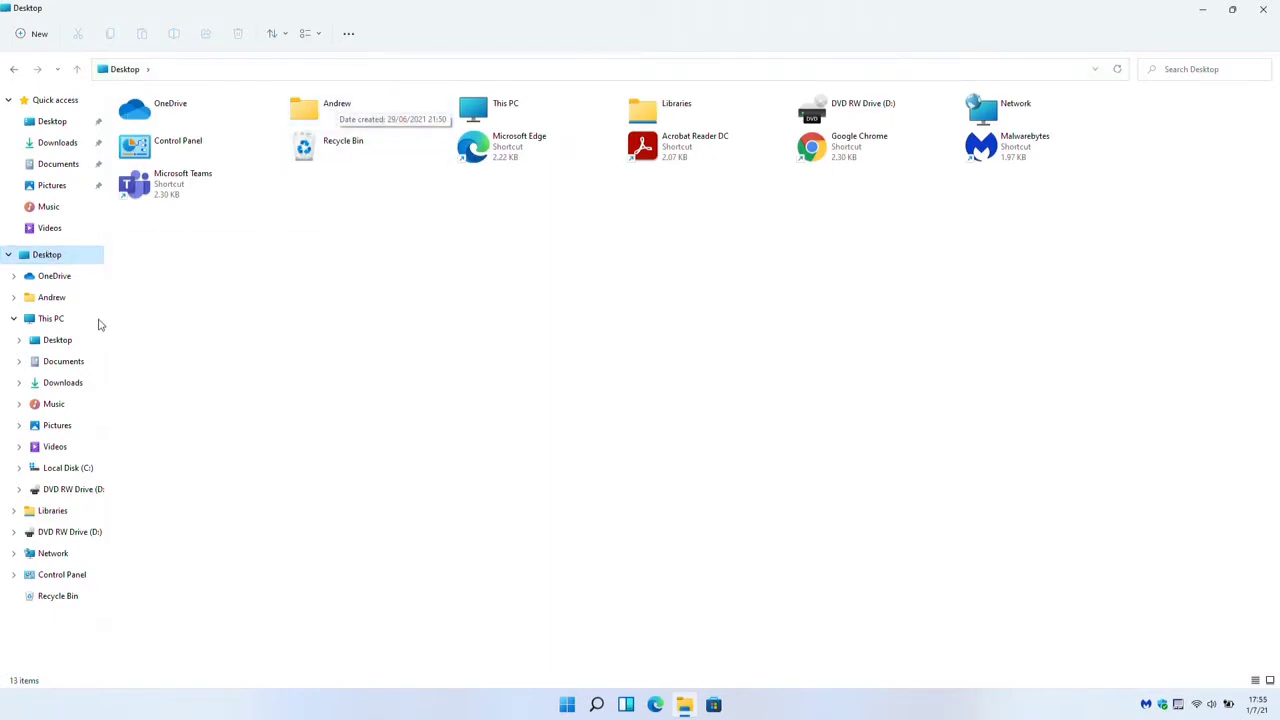
left_click(45, 319)
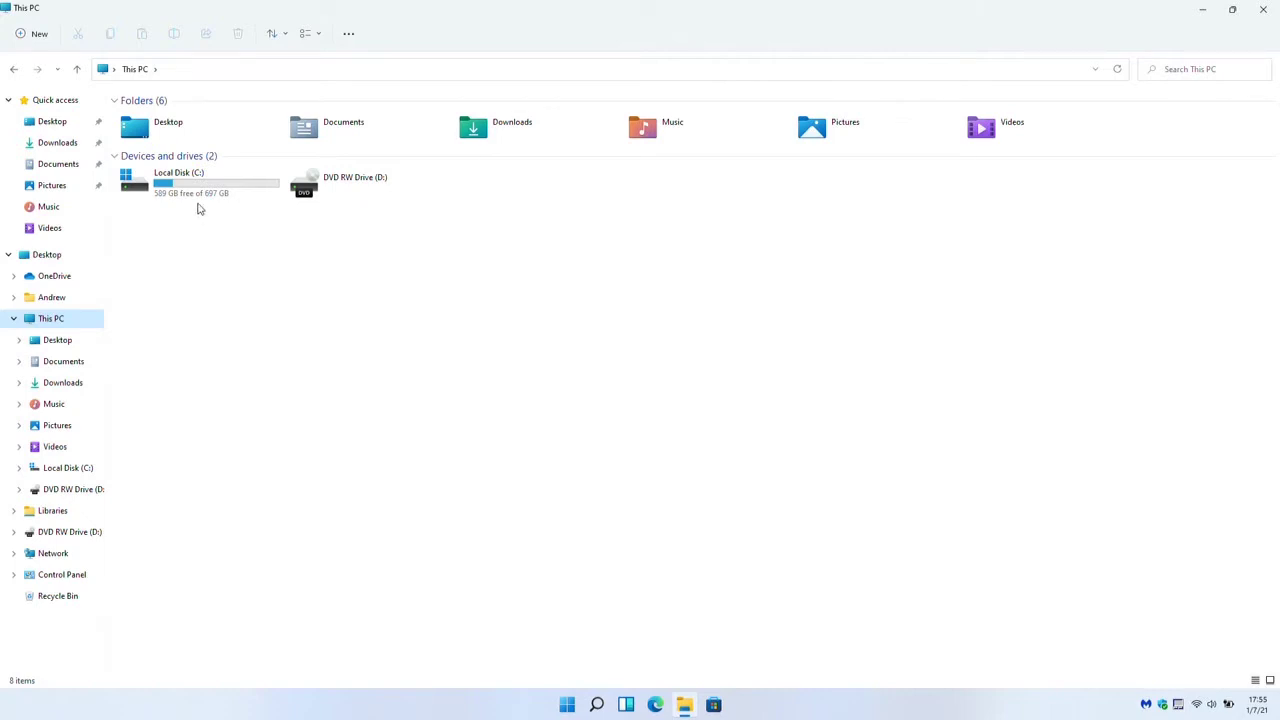
double_click(184, 174)
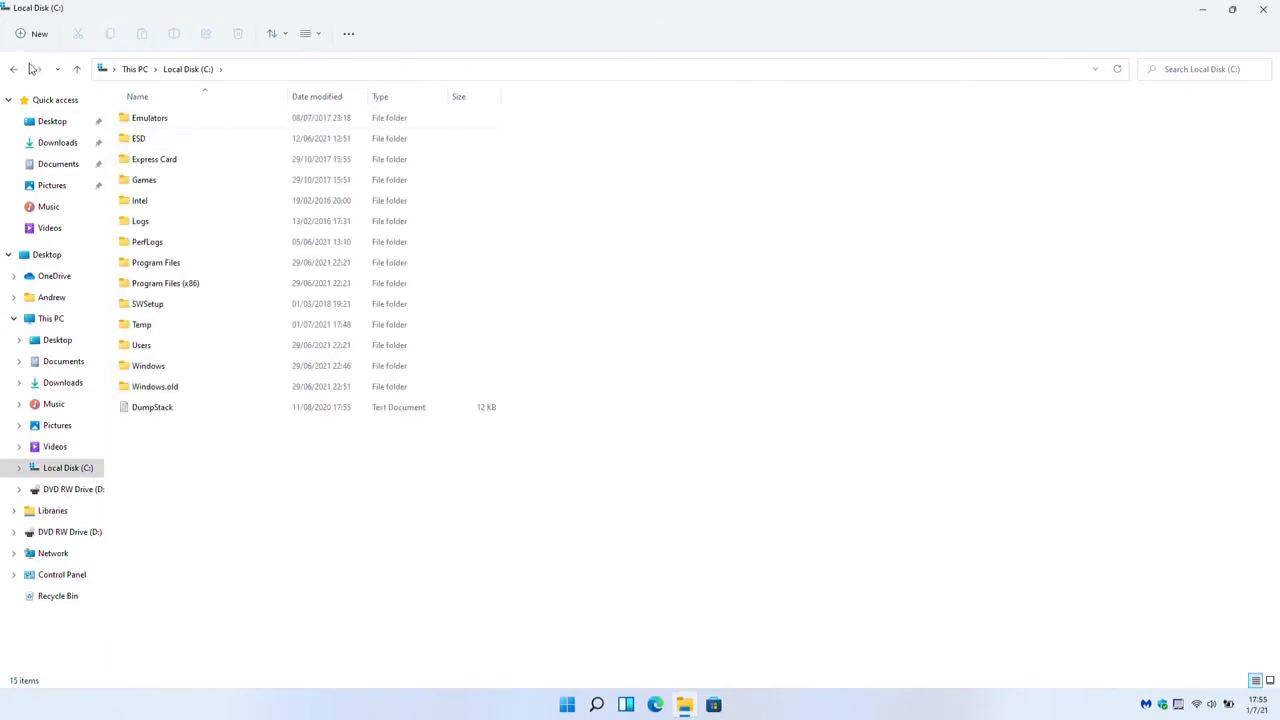
left_click(16, 70)
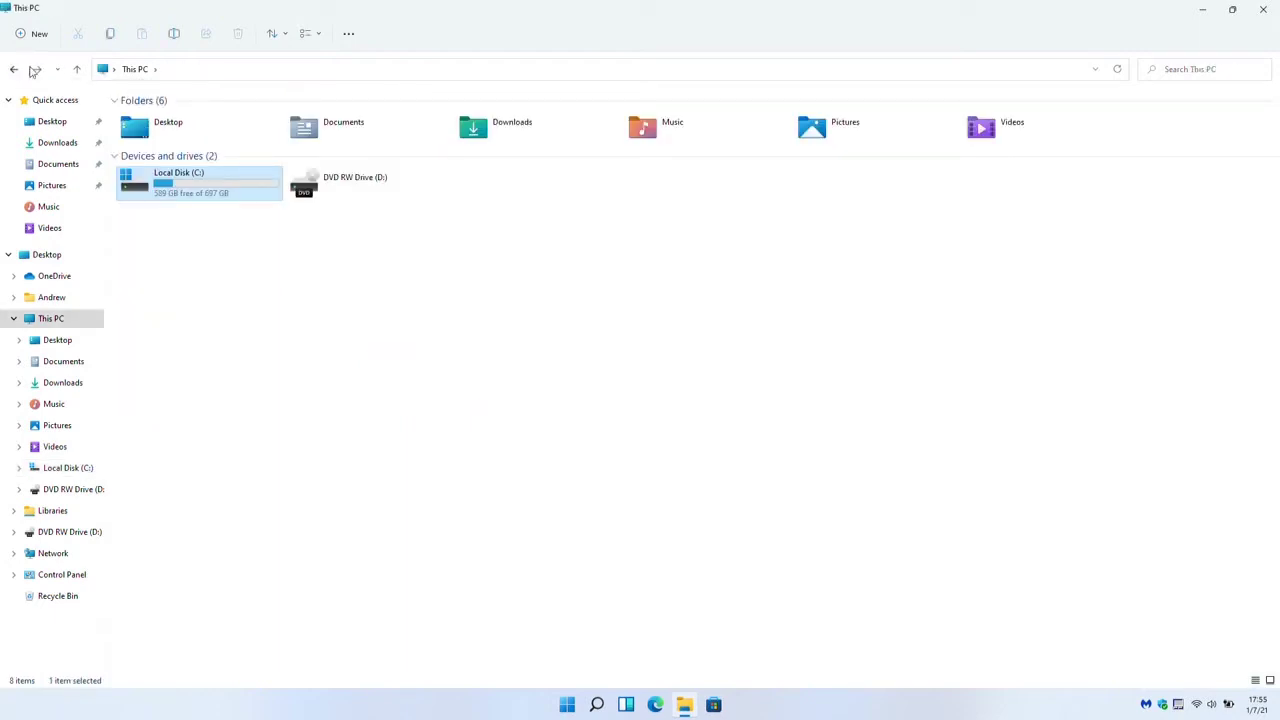
left_click(1266, 10)
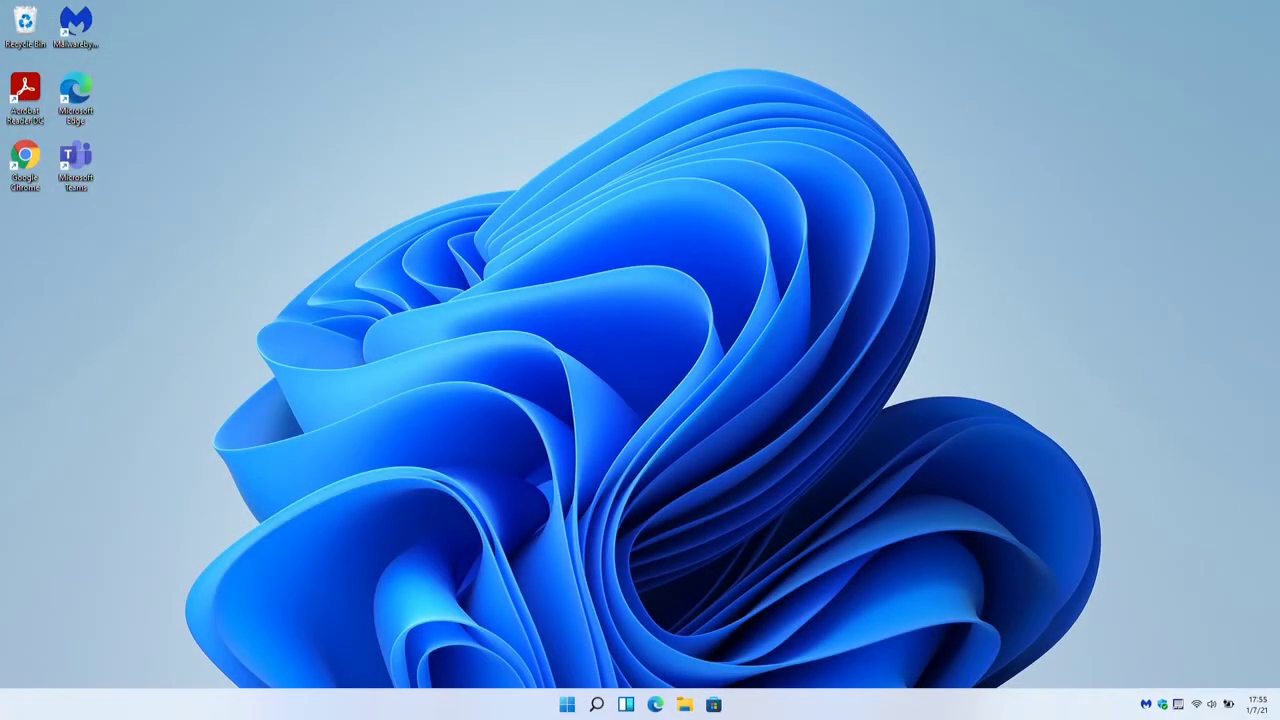
Open Settings from Start, pass Bluetooth & devices and Network & internet, reaching Personalisation › Taskbar.
left_click(567, 705)
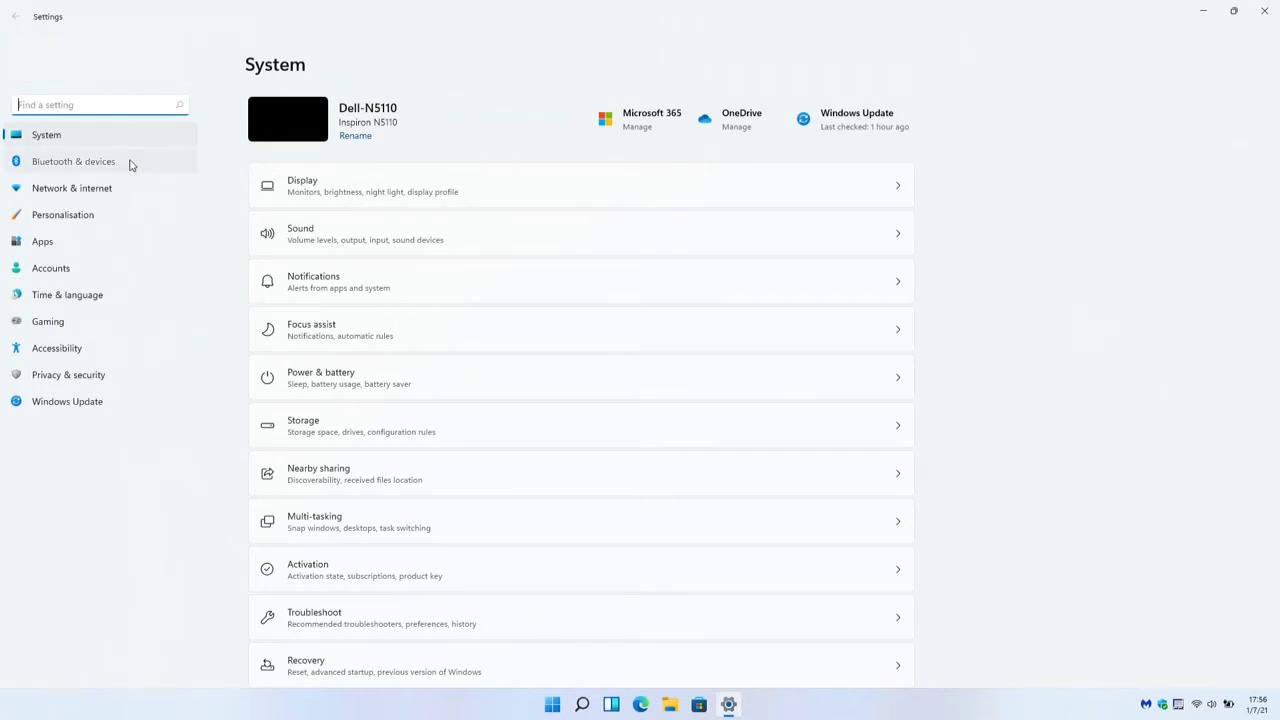
left_click(128, 162)
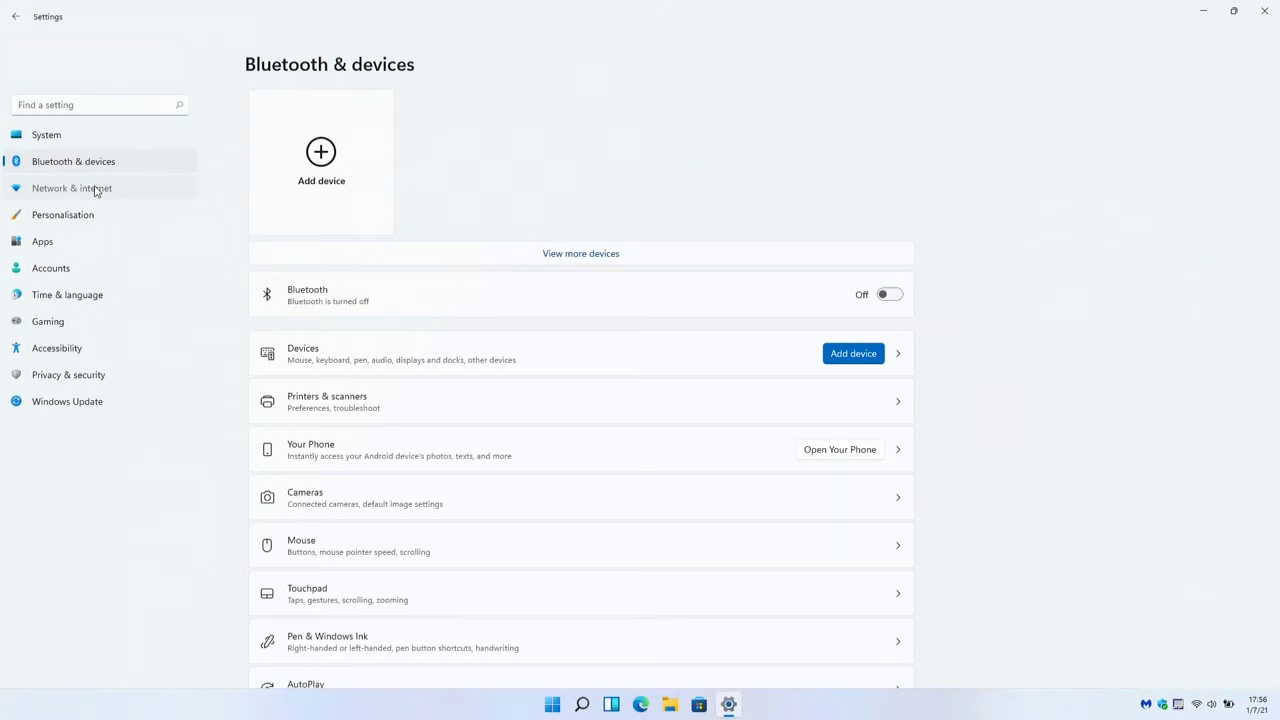
left_click(91, 190)
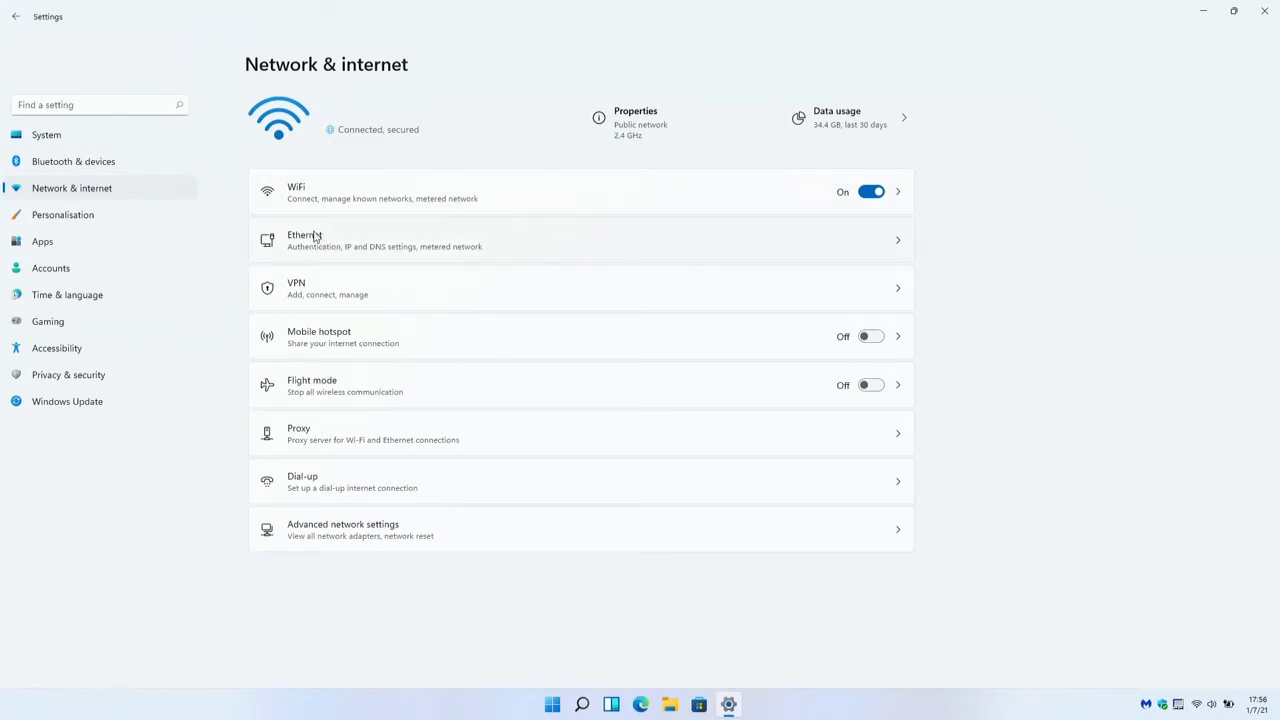
left_click(80, 222)
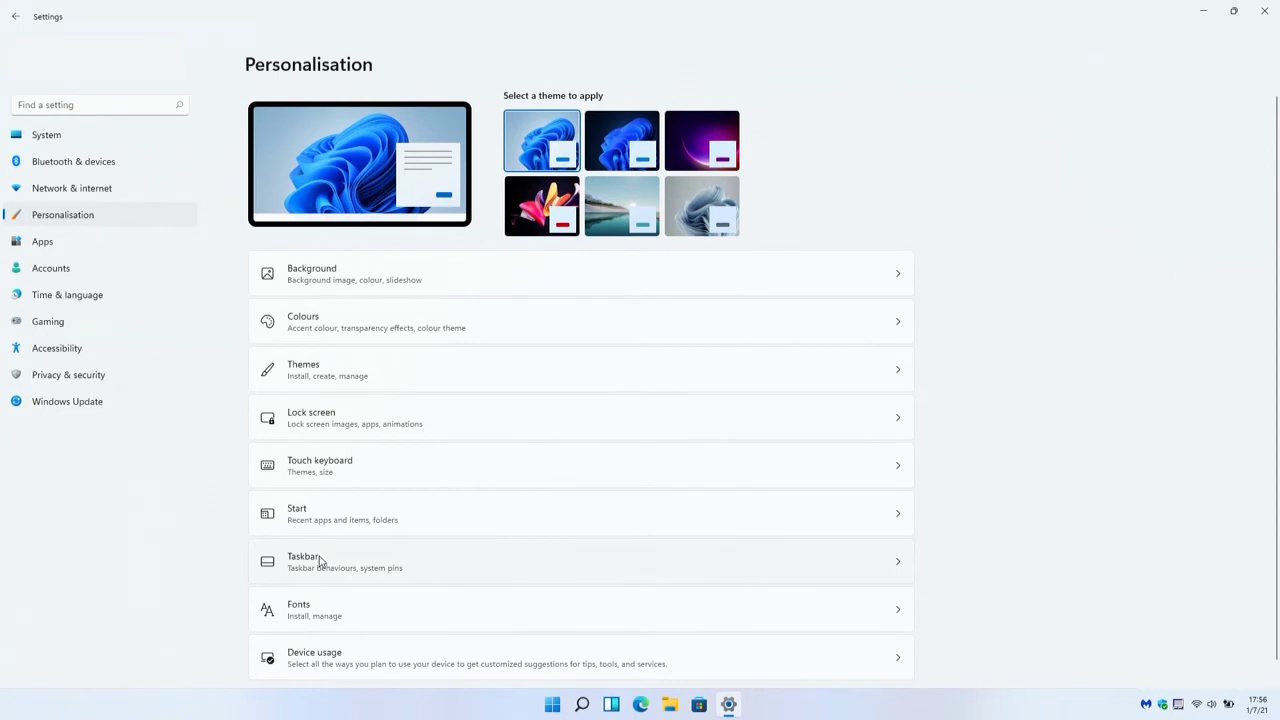
left_click(320, 562)
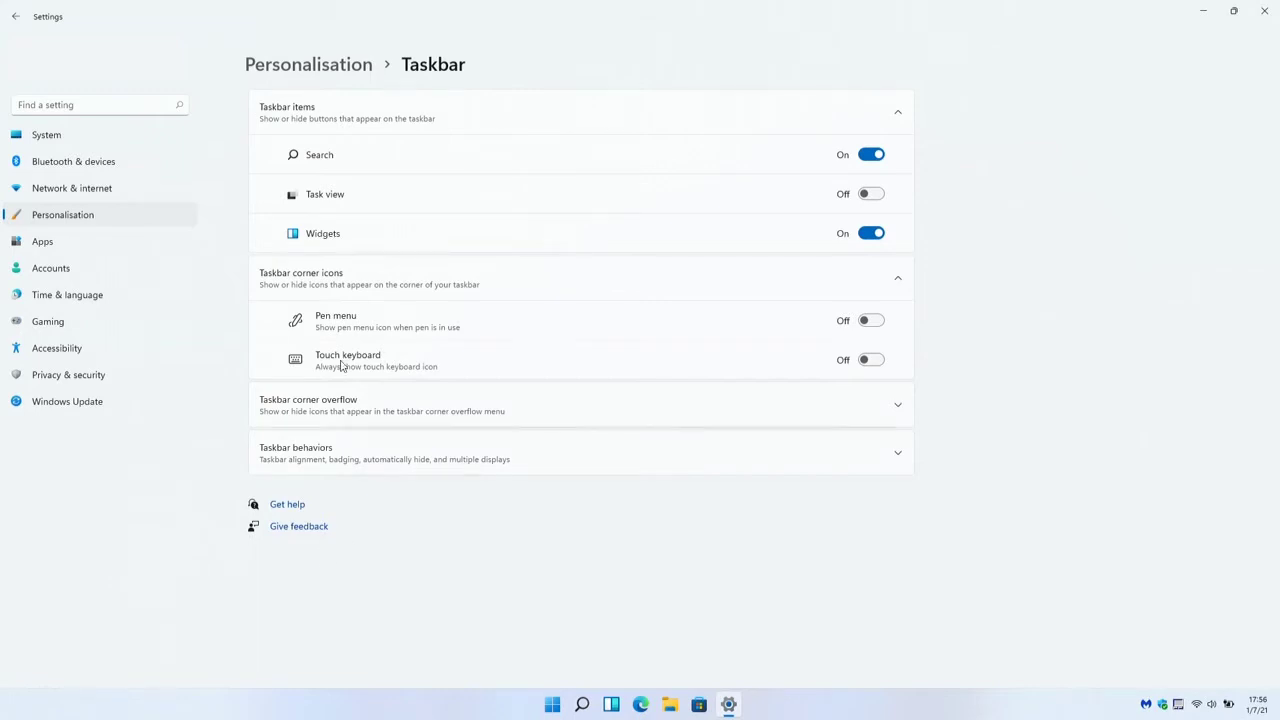
Open Apps › Apps & features and scroll through the installed apps list.
left_click(126, 244)
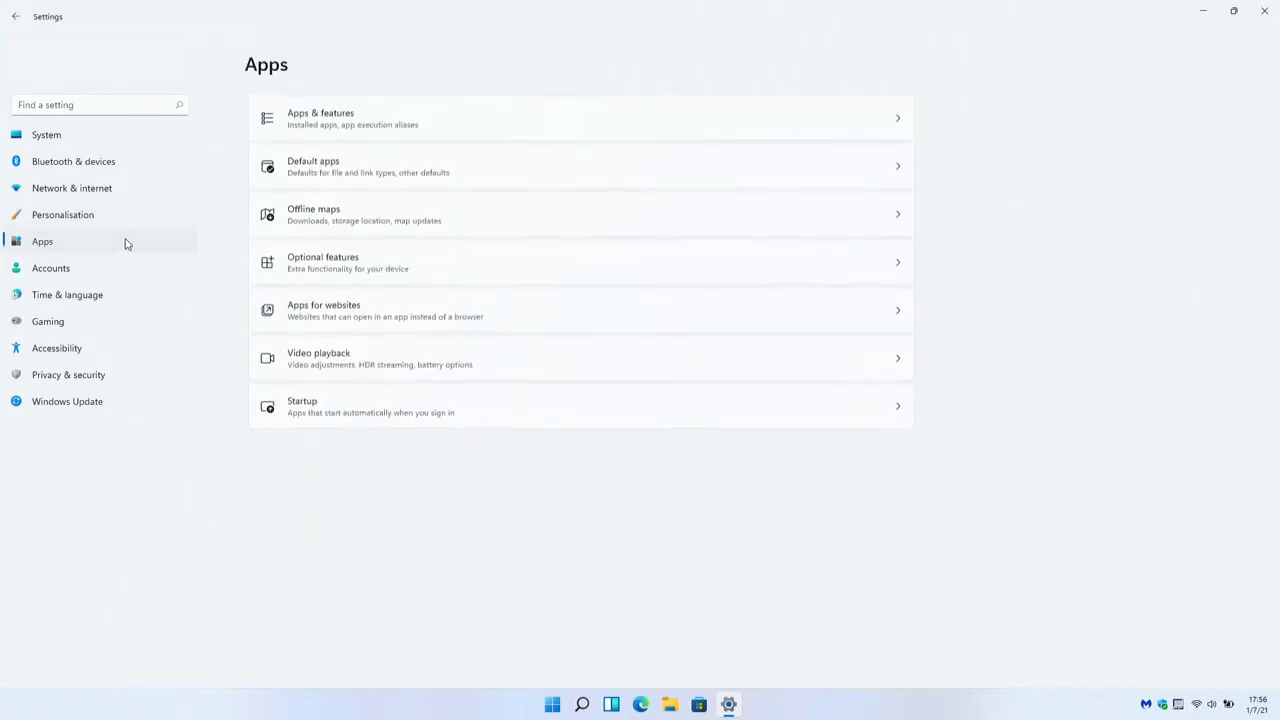
left_click(391, 125)
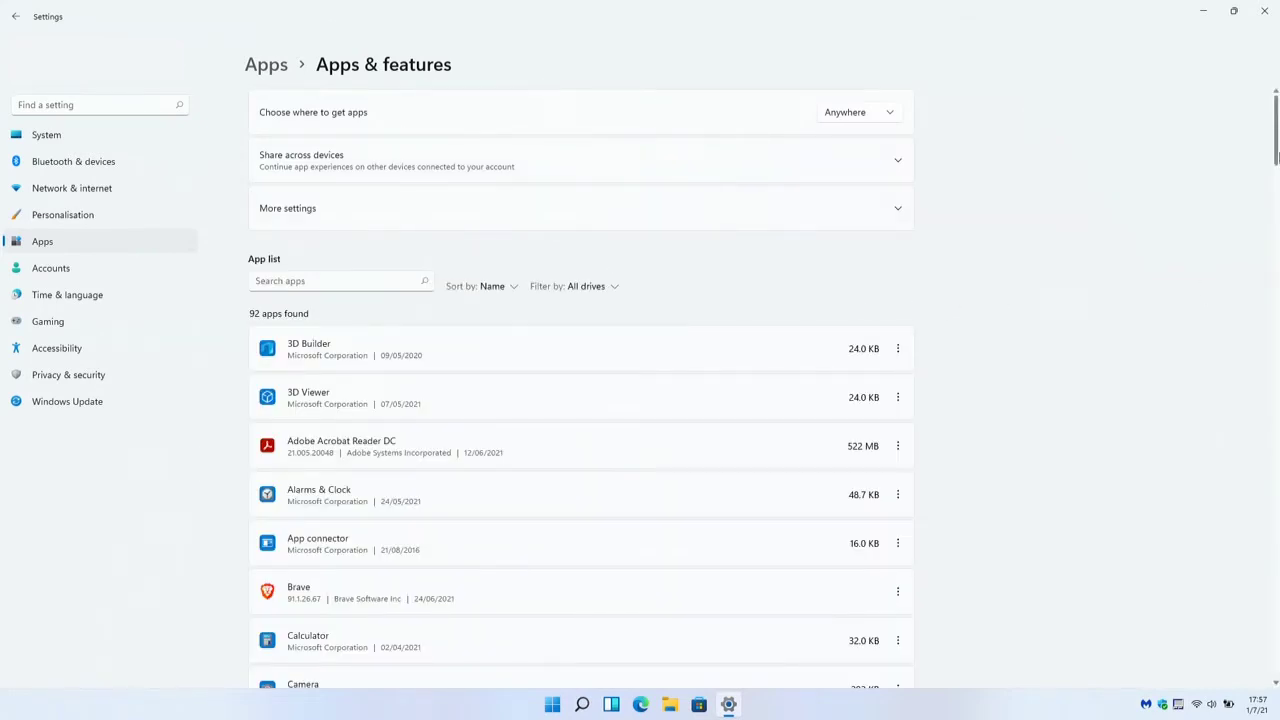
left_click_drag(1276, 155, 1274, 248)
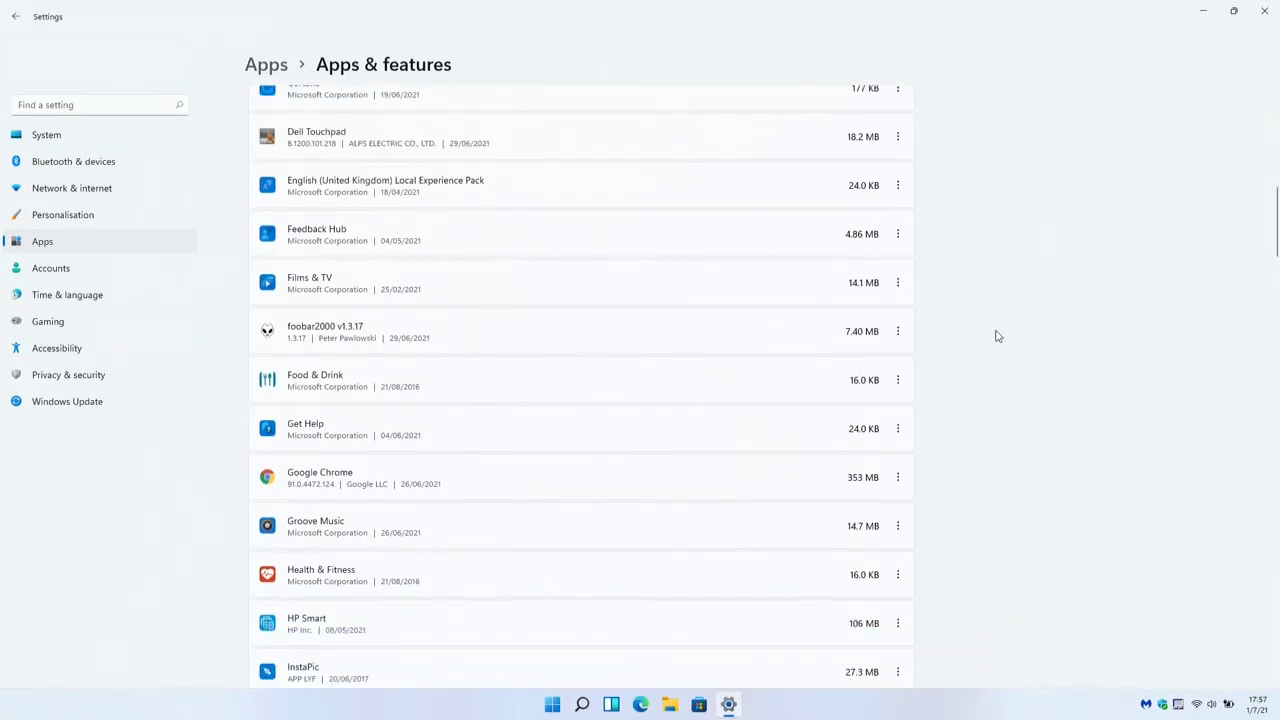
mouse_move(1276, 216)
left_mouse_down()
mouse_move(1261, 631)
mouse_move(1261, 37)
left_mouse_up()
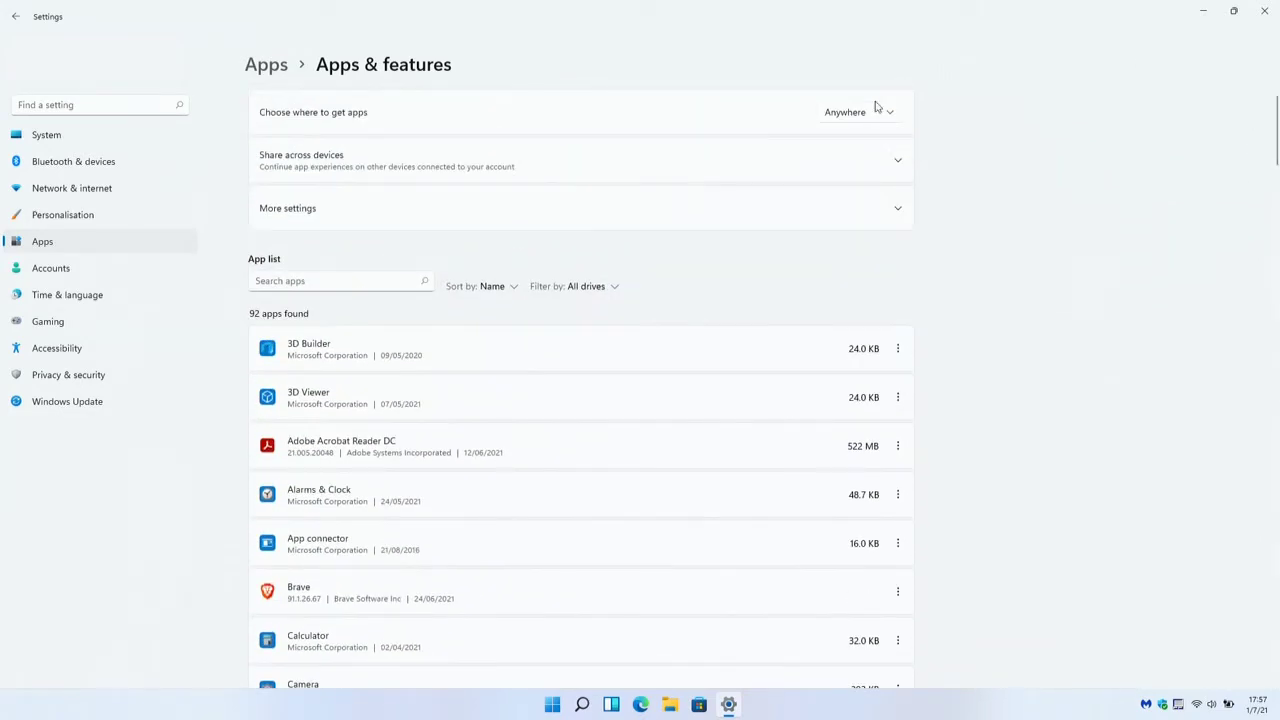
Visit the Accounts and Time & language pages, then move on to Gaming.
left_click(49, 270)
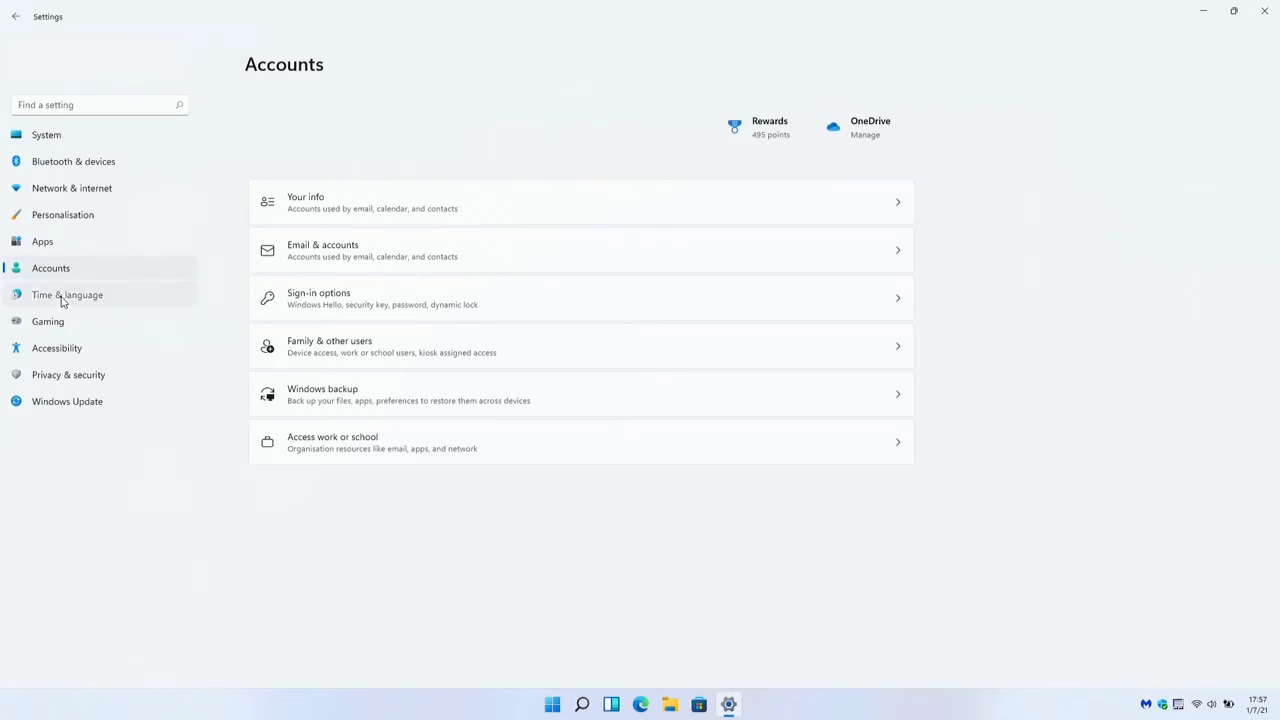
left_click(62, 298)
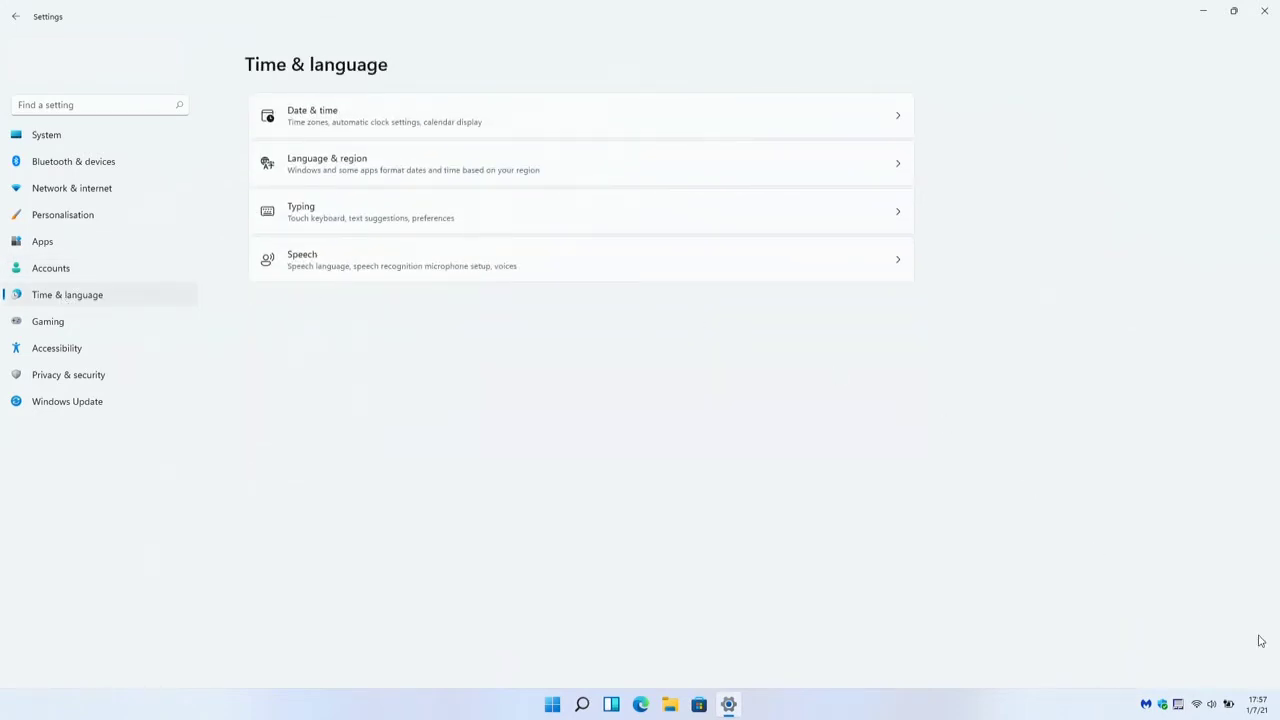
mouse_move(1258, 708)
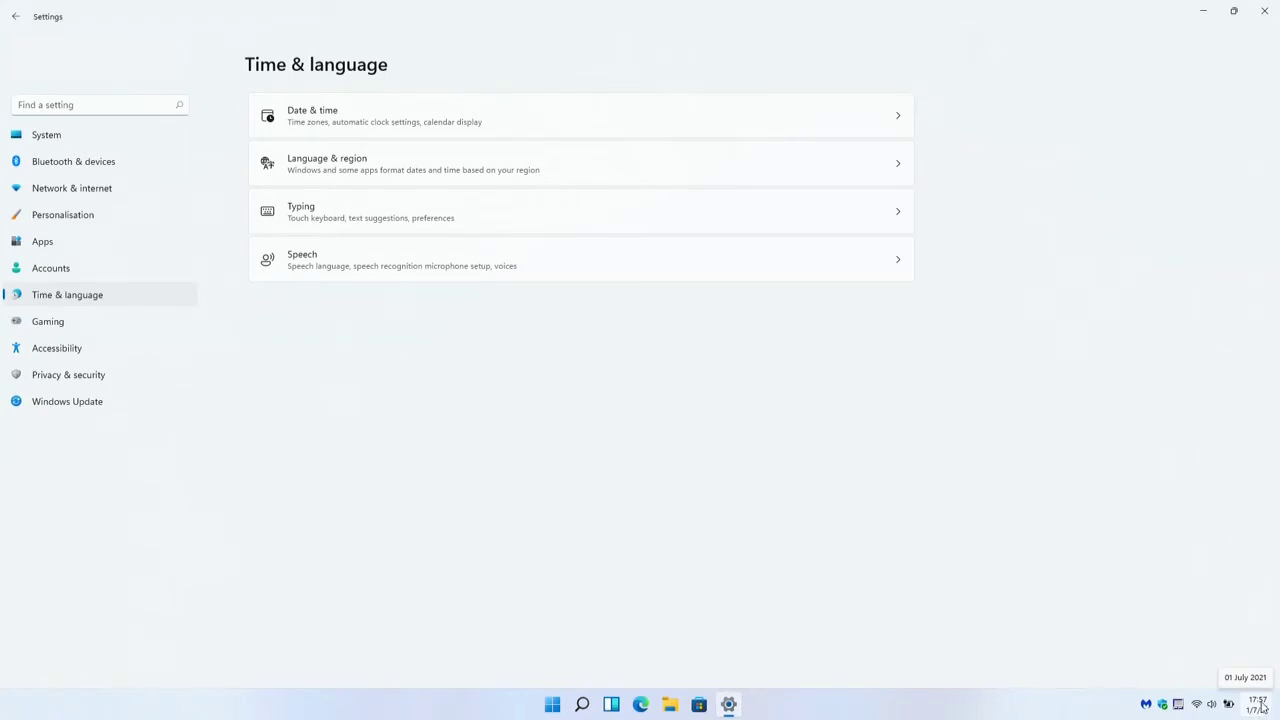
left_click(47, 321)
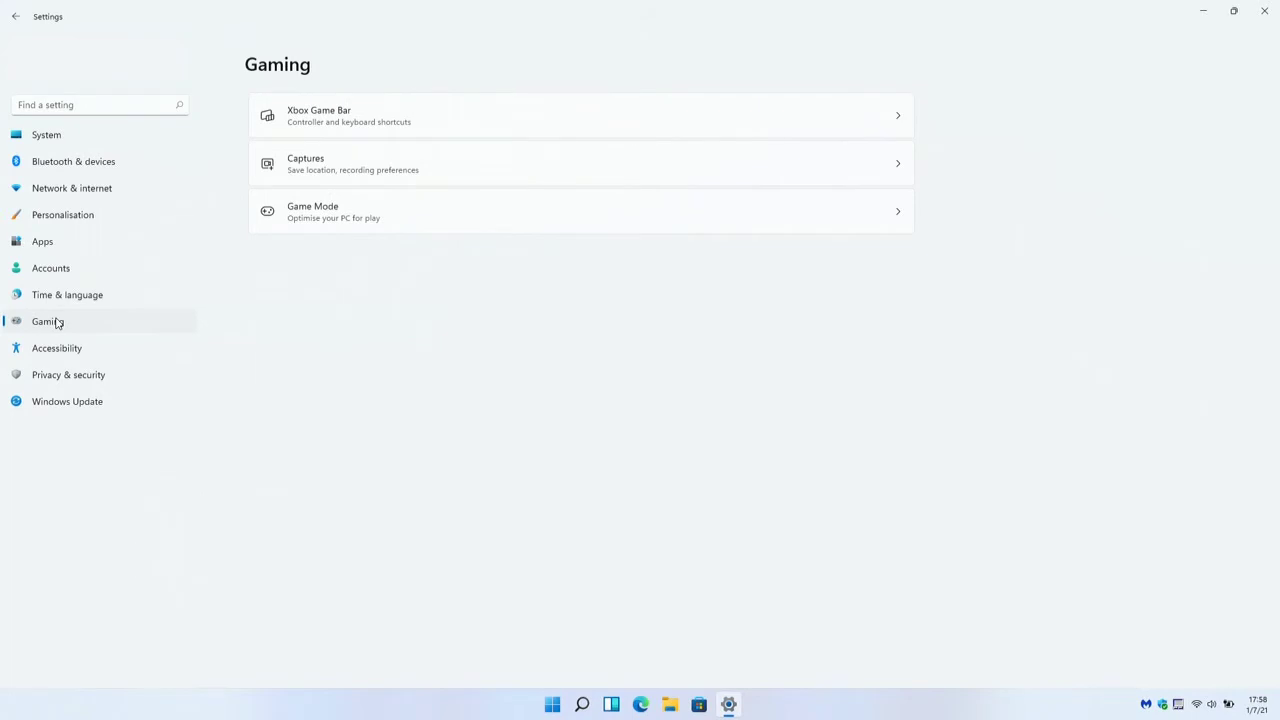
Open the Accessibility page and scroll through its options.
left_click(56, 349)
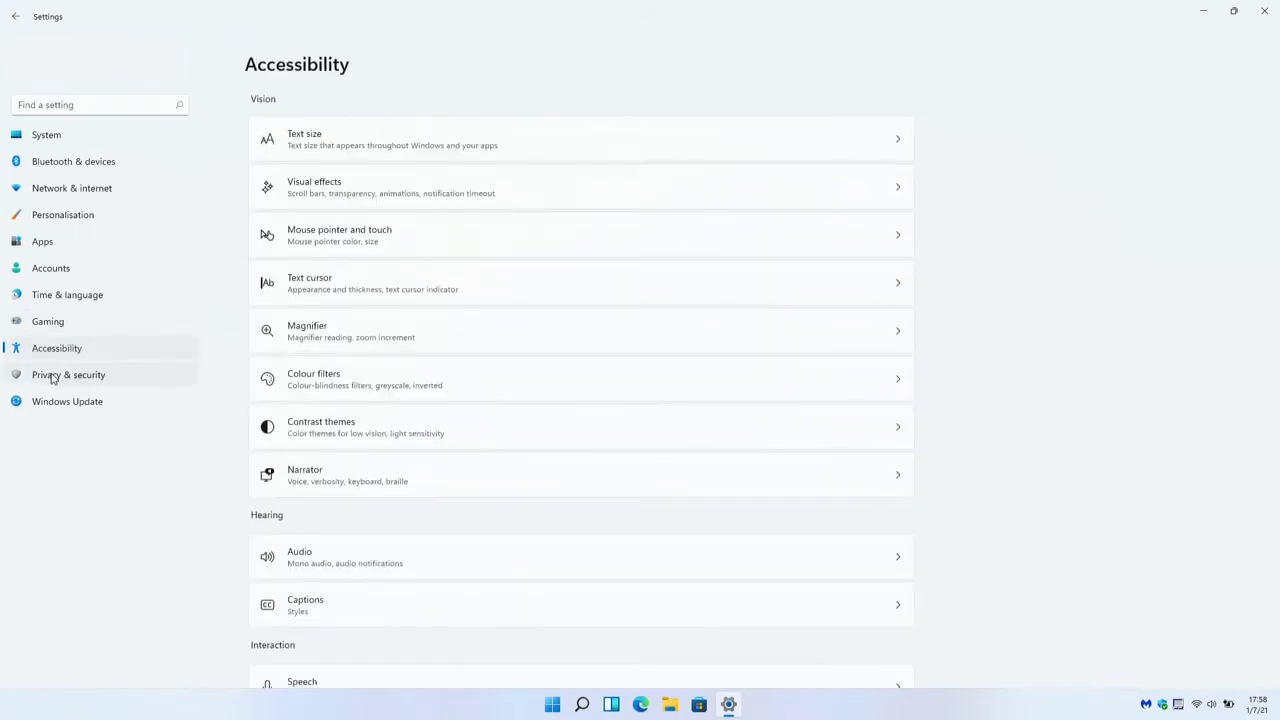
scroll(388, 370, "down", 3)
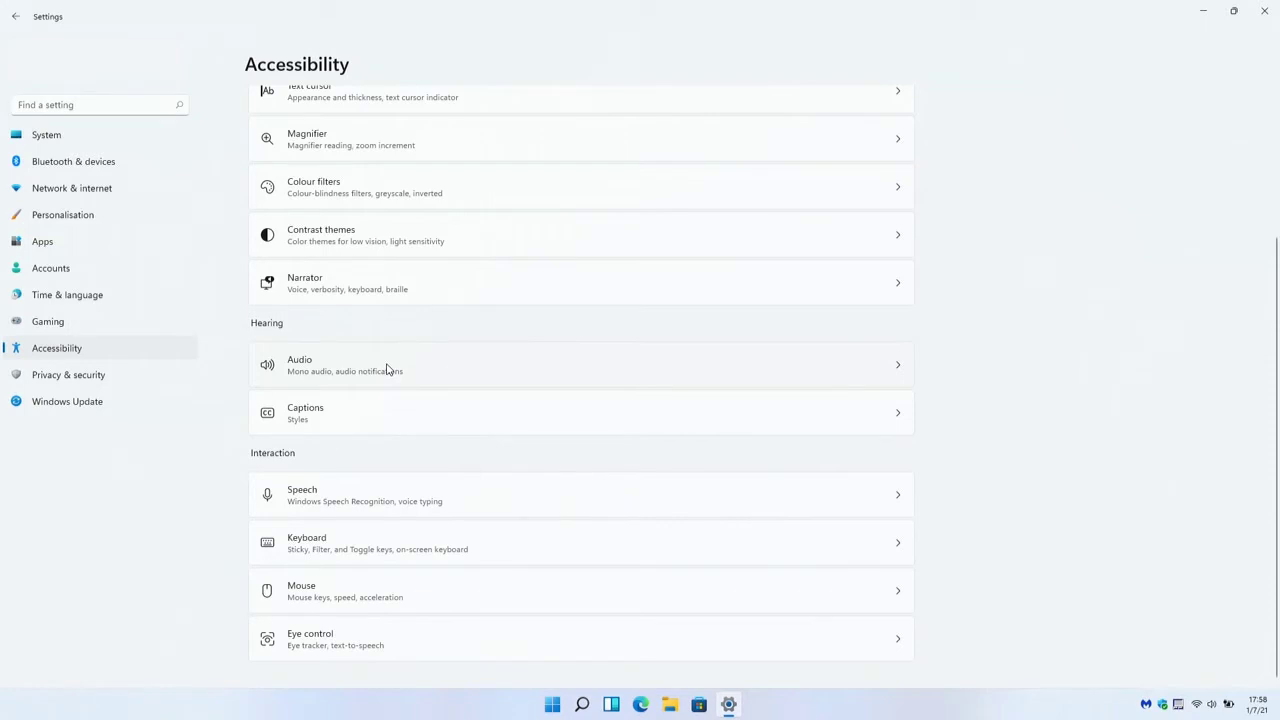
scroll(387, 368, "up", 3)
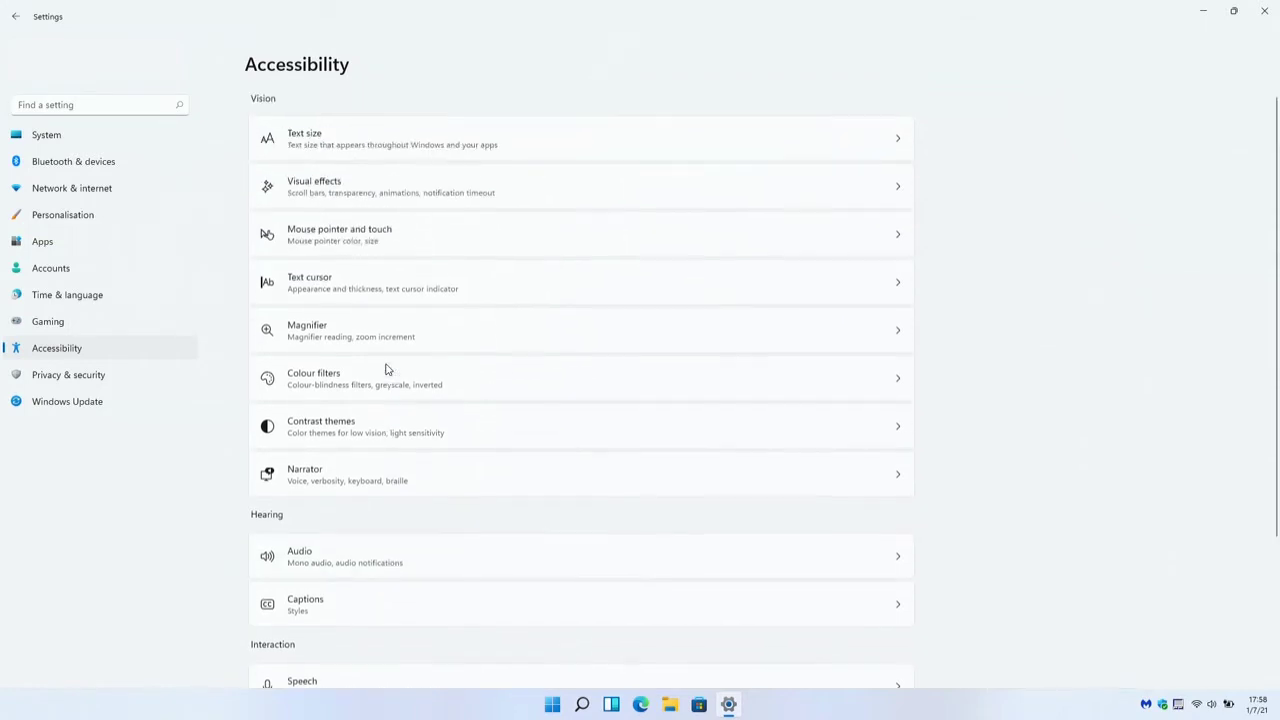
From Privacy & security, check Windows Security and Windows Update, returning to Privacy & security.
left_click(54, 378)
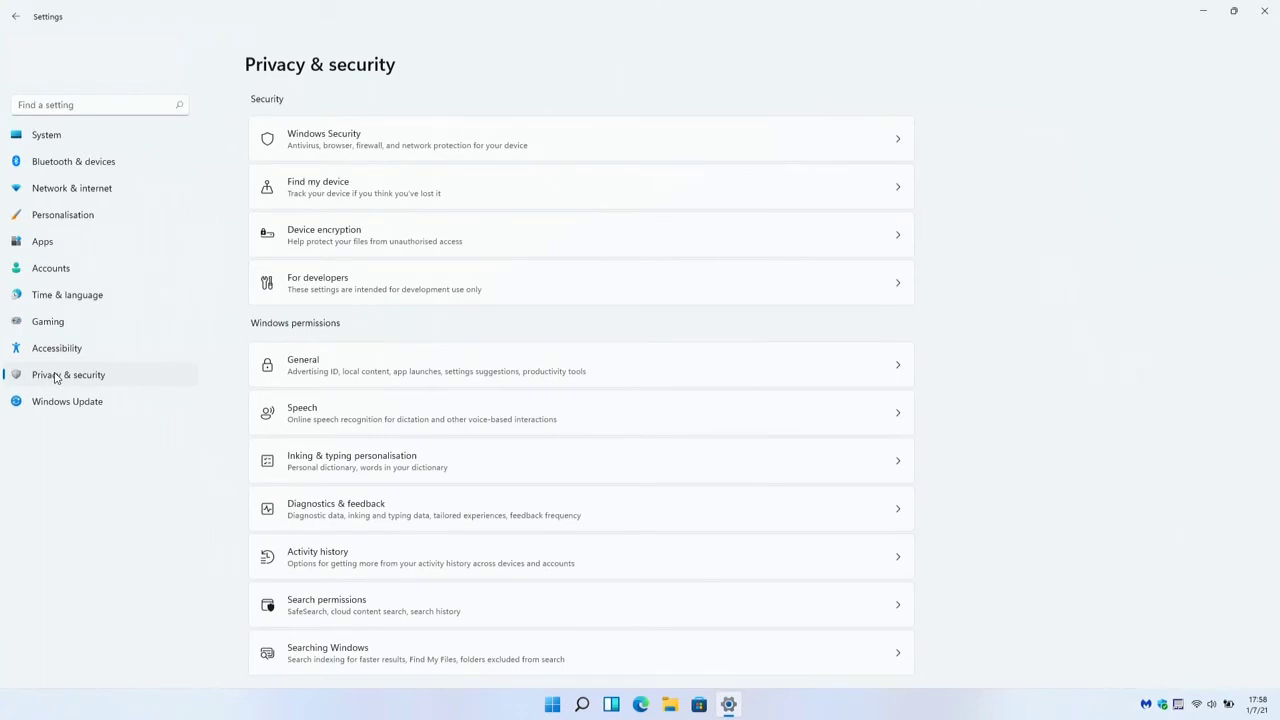
left_click(329, 145)
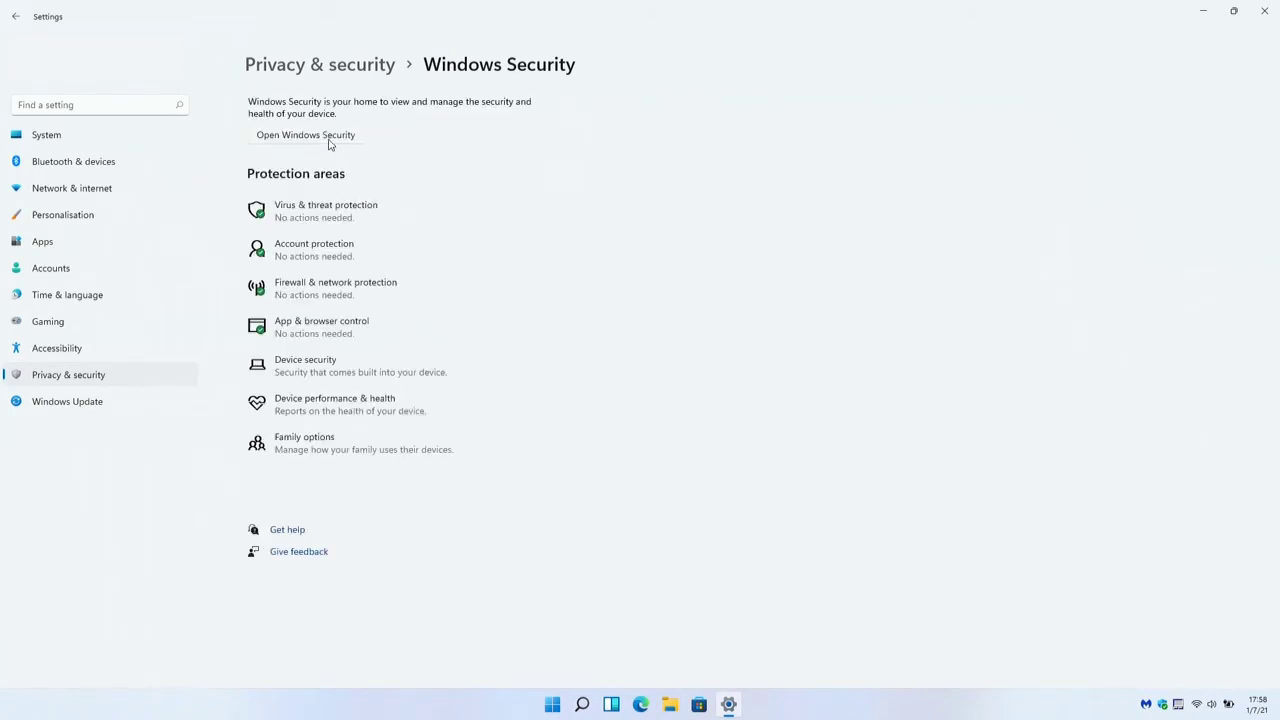
left_click(16, 17)
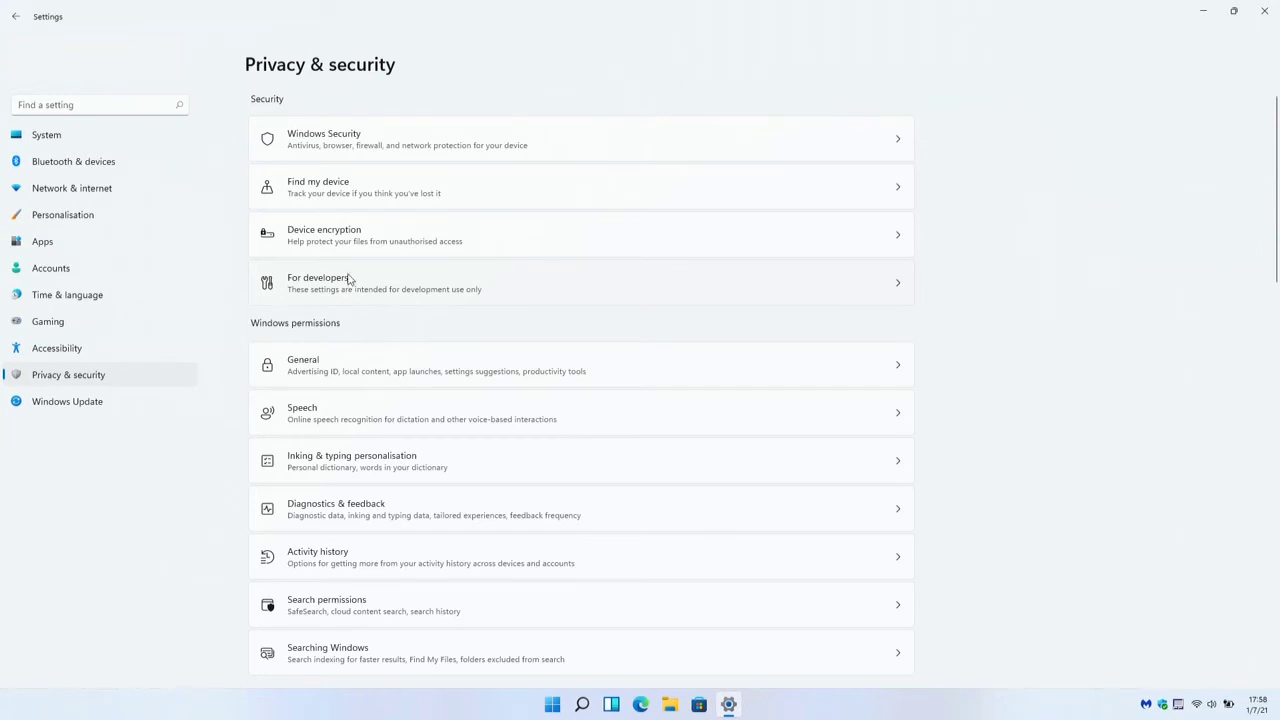
left_click(90, 404)
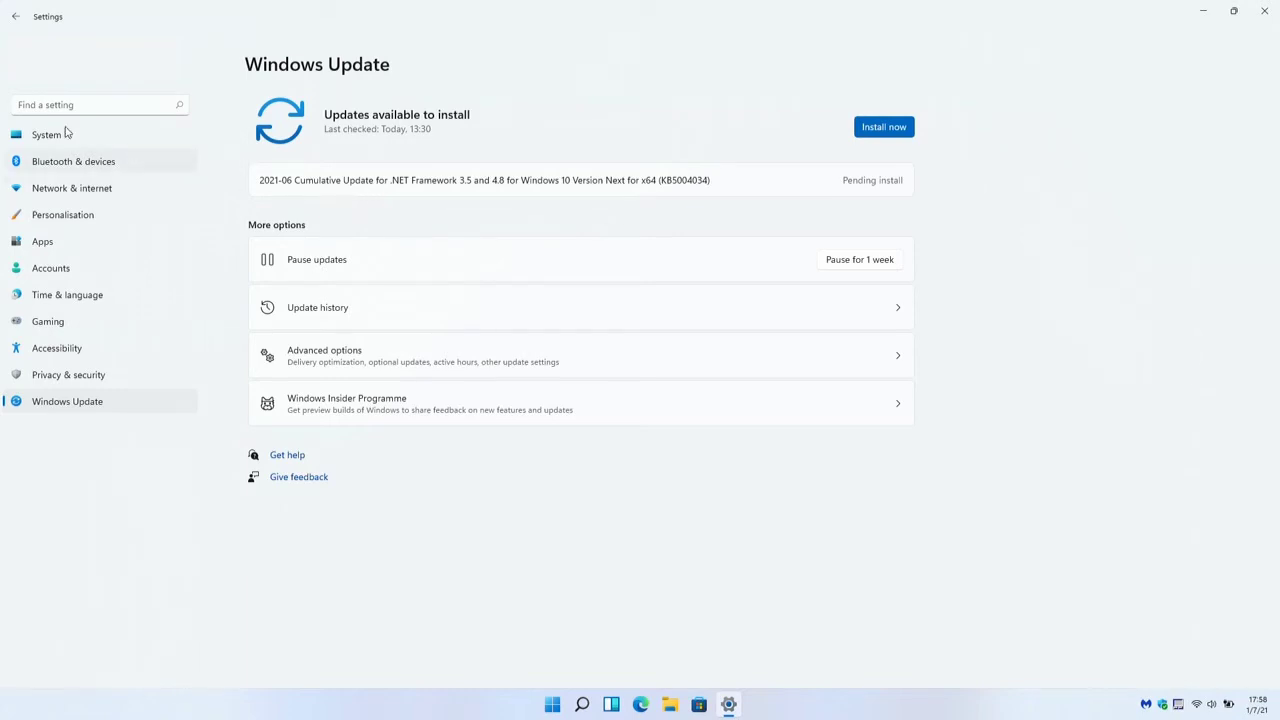
left_click(14, 22)
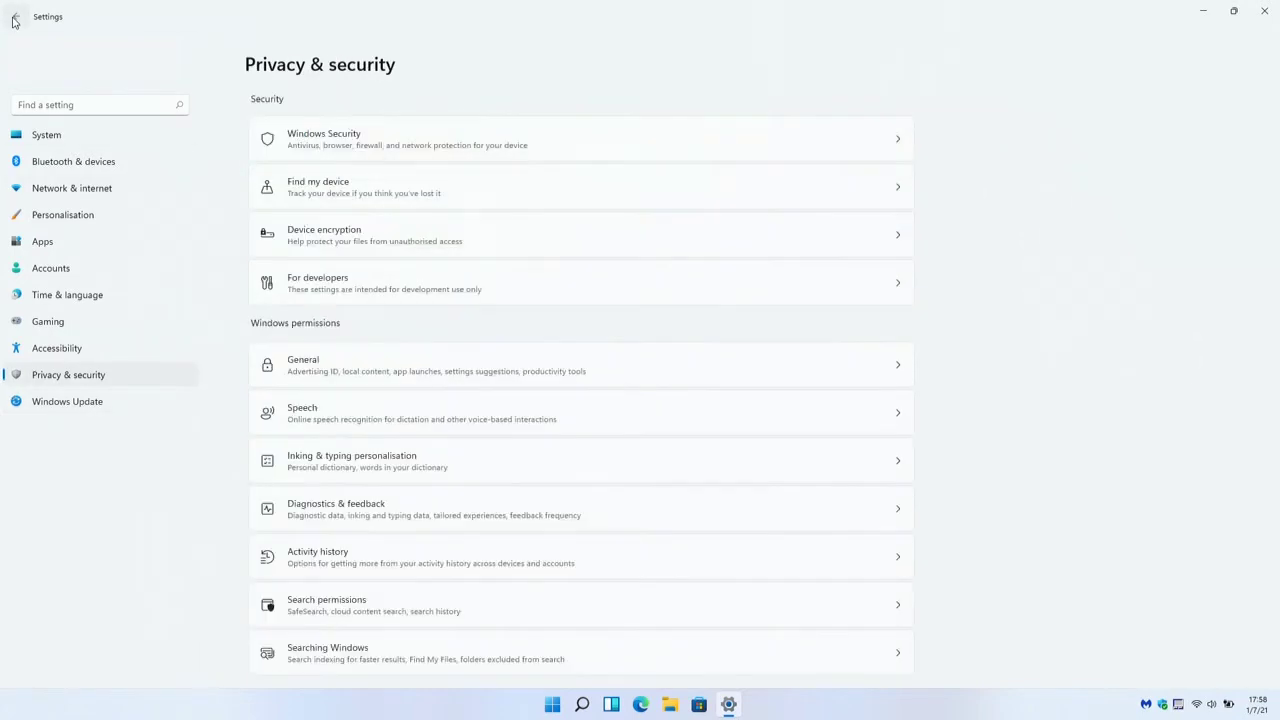
Close Settings, launch Microsoft Store and scroll through the Apps page's essential and best-selling collections.
left_click(1262, 12)
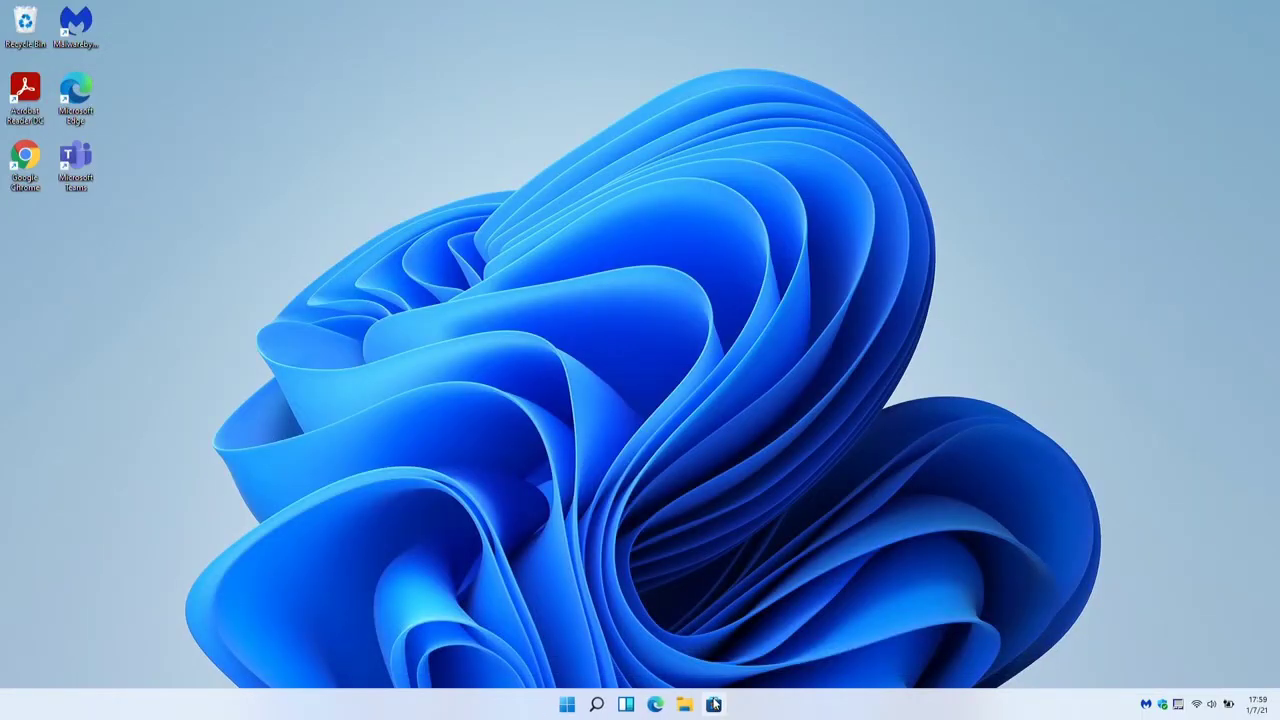
left_click(714, 704)
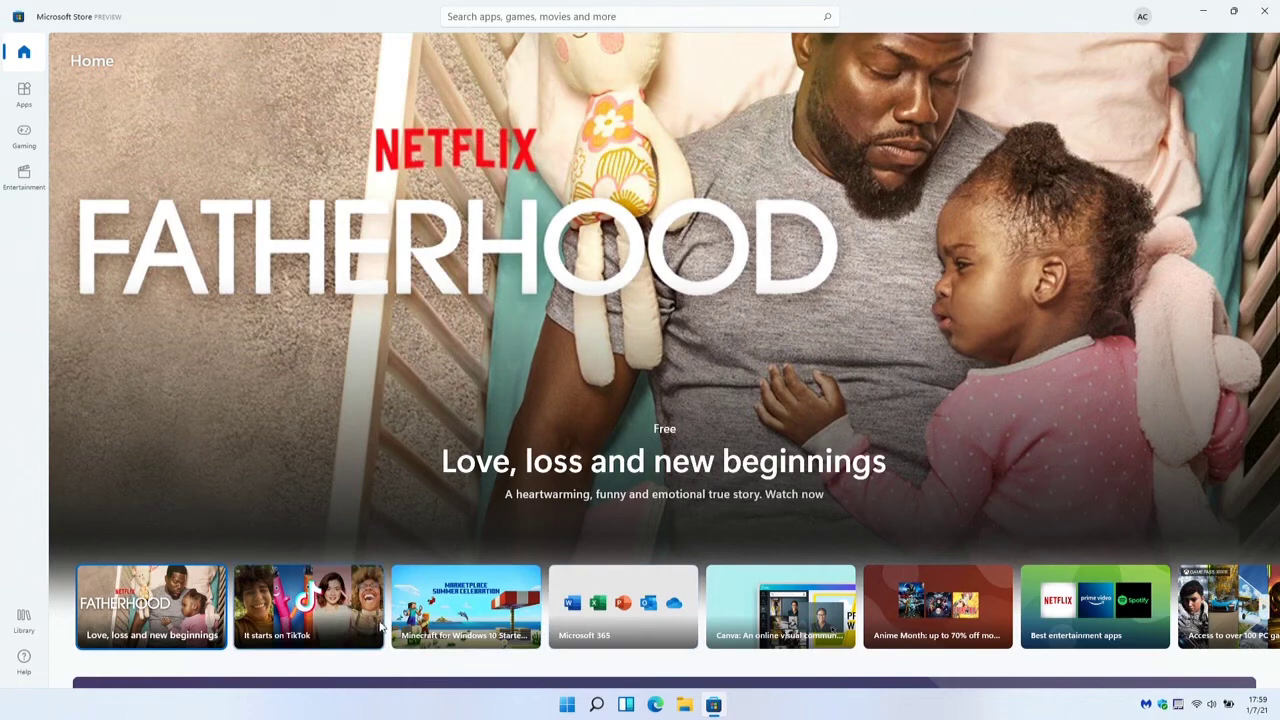
left_click(24, 96)
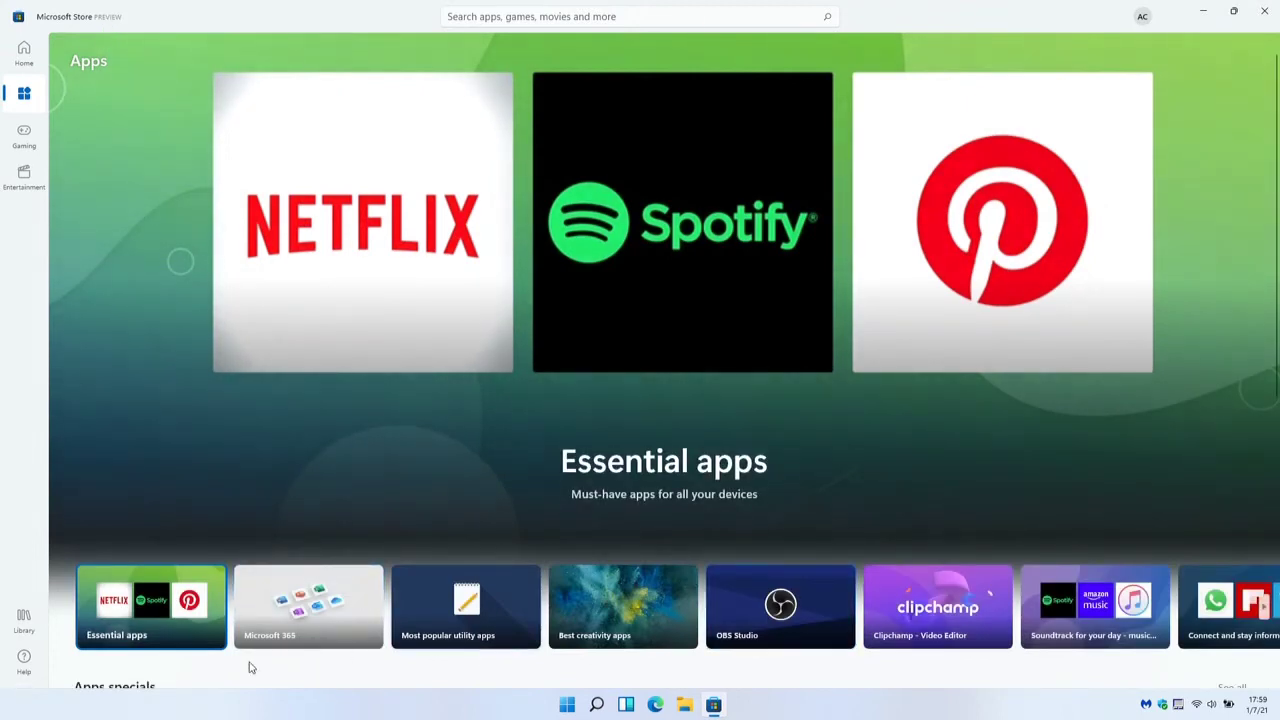
scroll(1081, 474, "down", 2)
scroll(1081, 478, "down", 4)
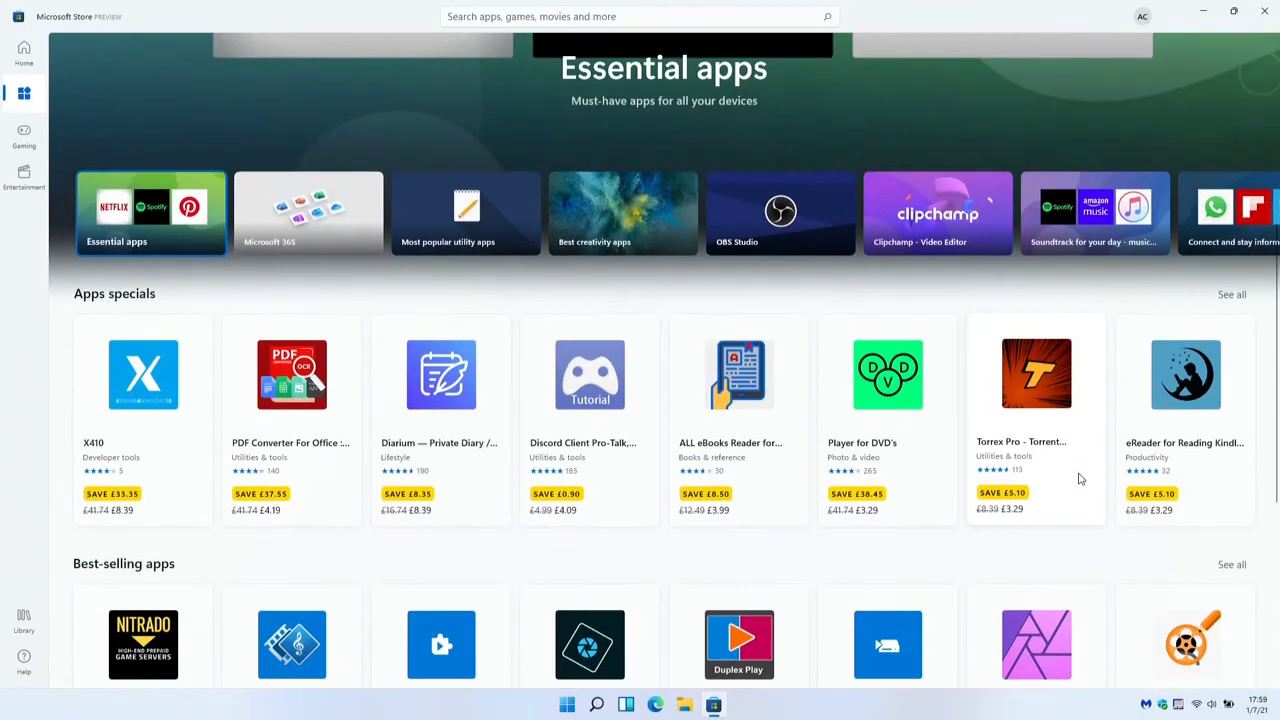
scroll(1072, 478, "down", 3)
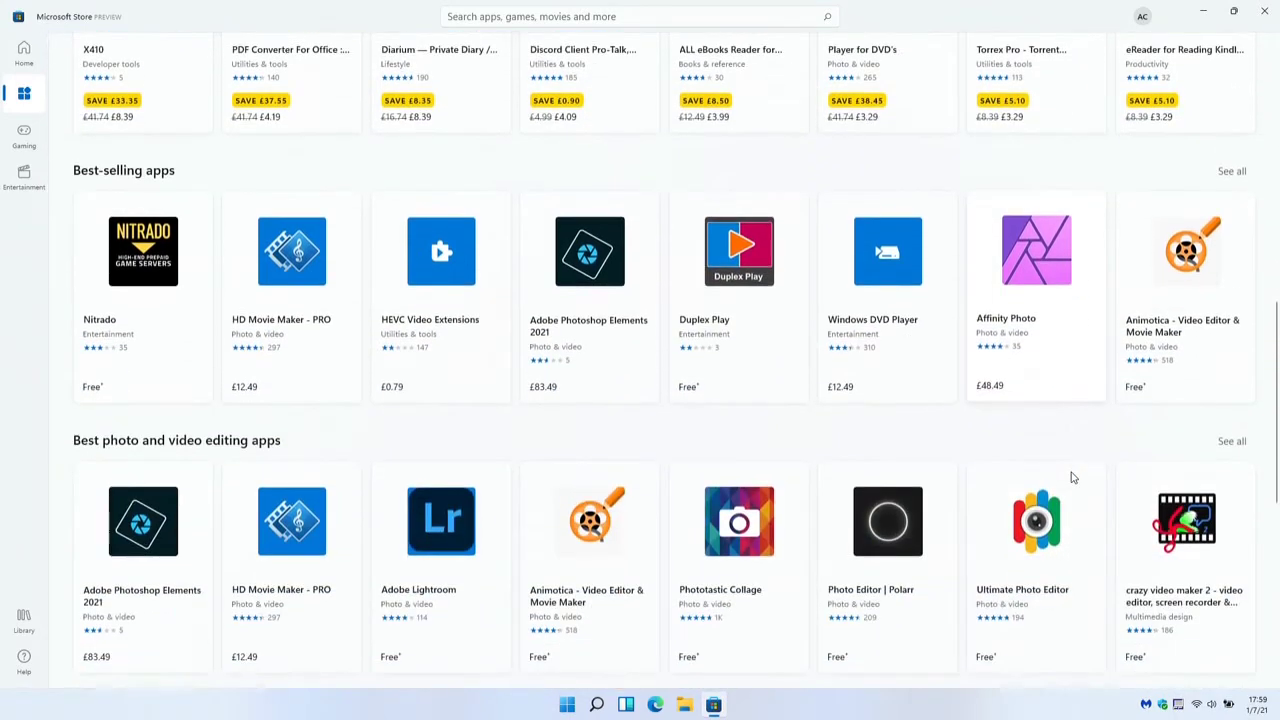
scroll(1068, 480, "down", 3)
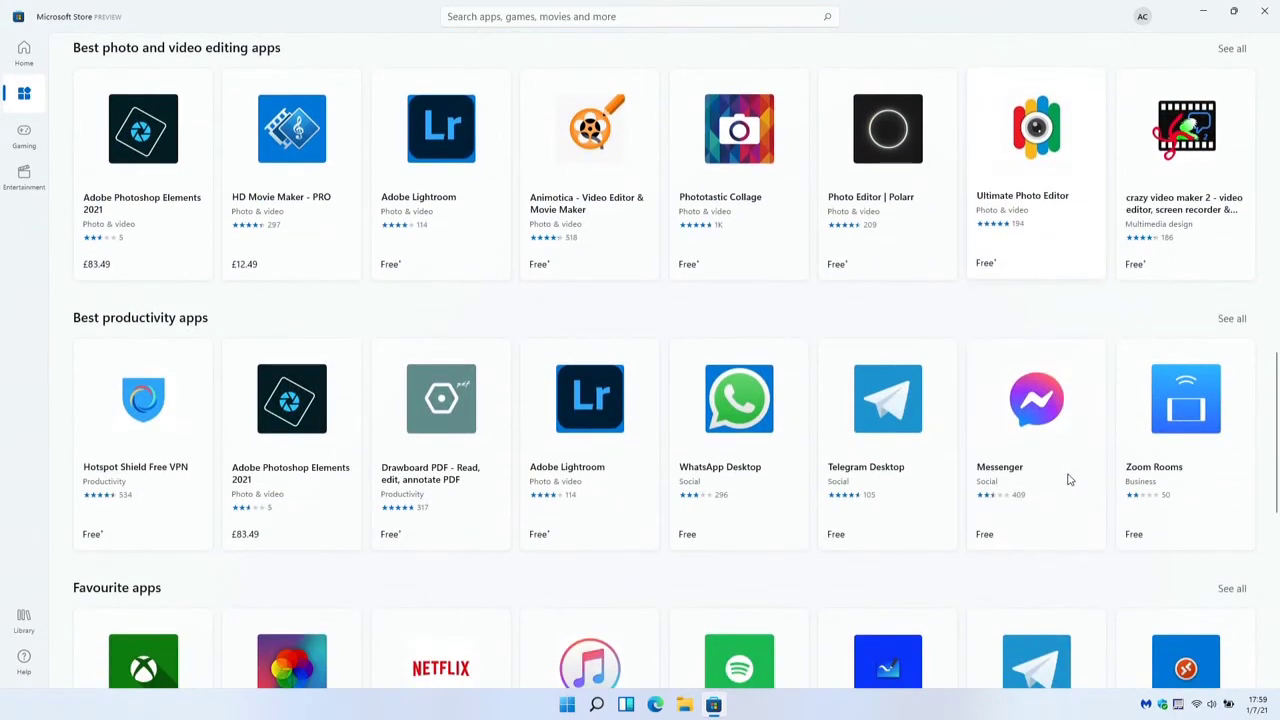
scroll(1067, 480, "up", 12)
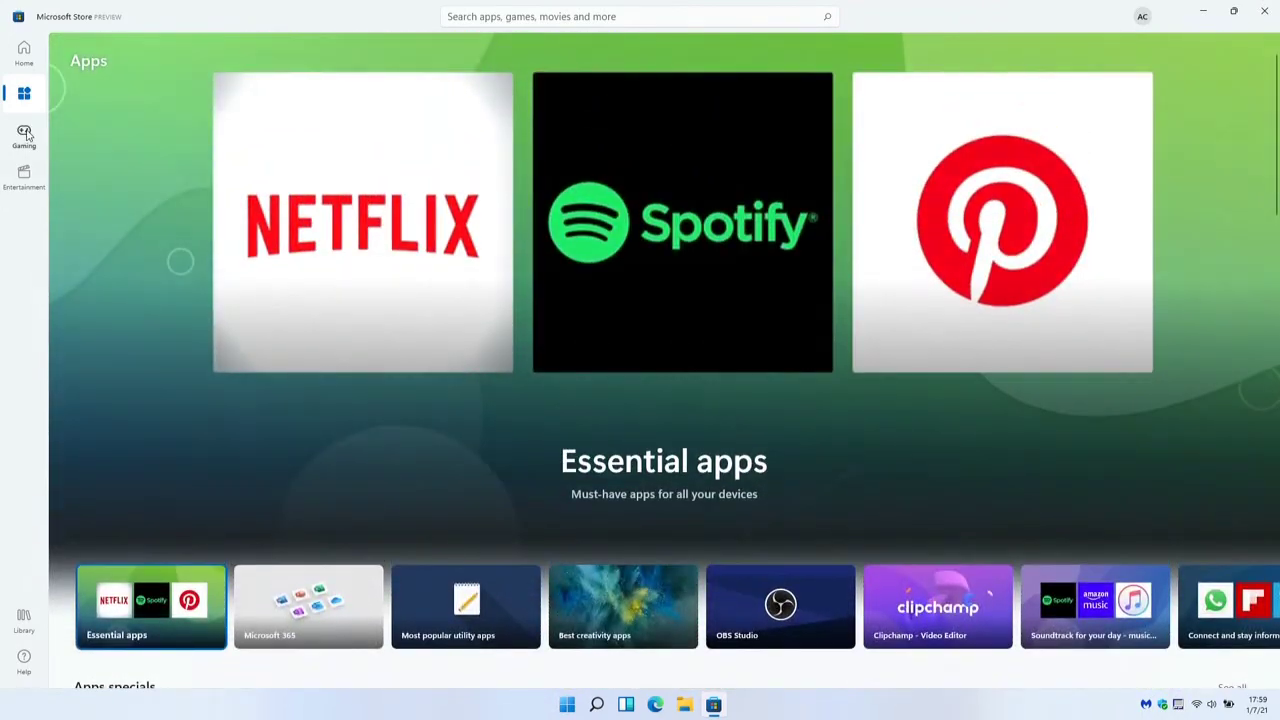
Scroll through the Store's Gaming best-selling and top free lists, then go to Entertainment.
left_click(20, 137)
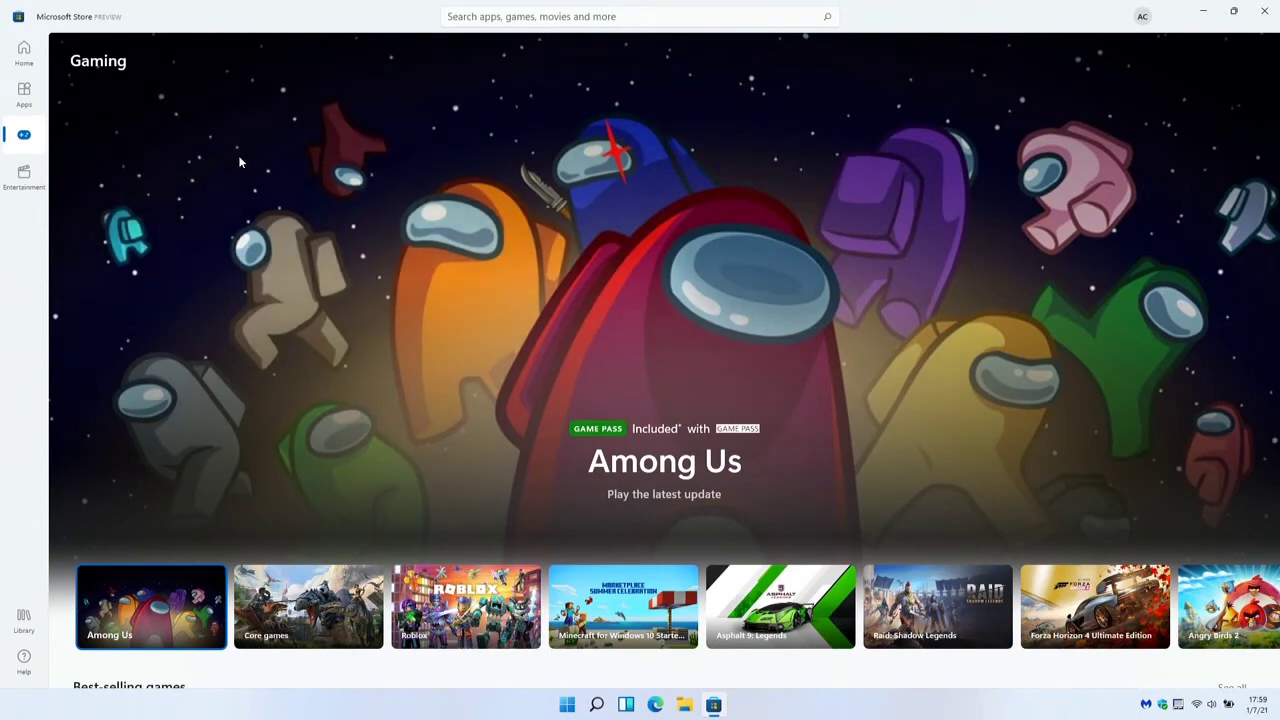
scroll(239, 157, "down", 5)
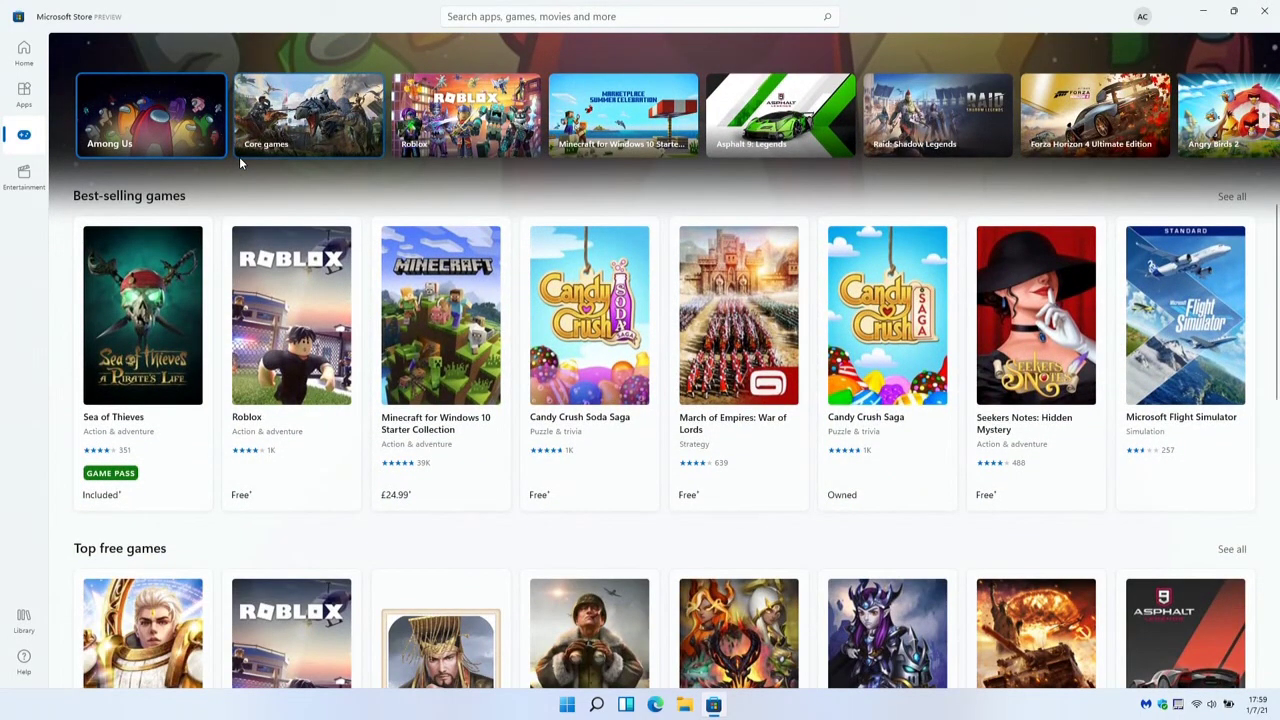
scroll(239, 156, "down", 1)
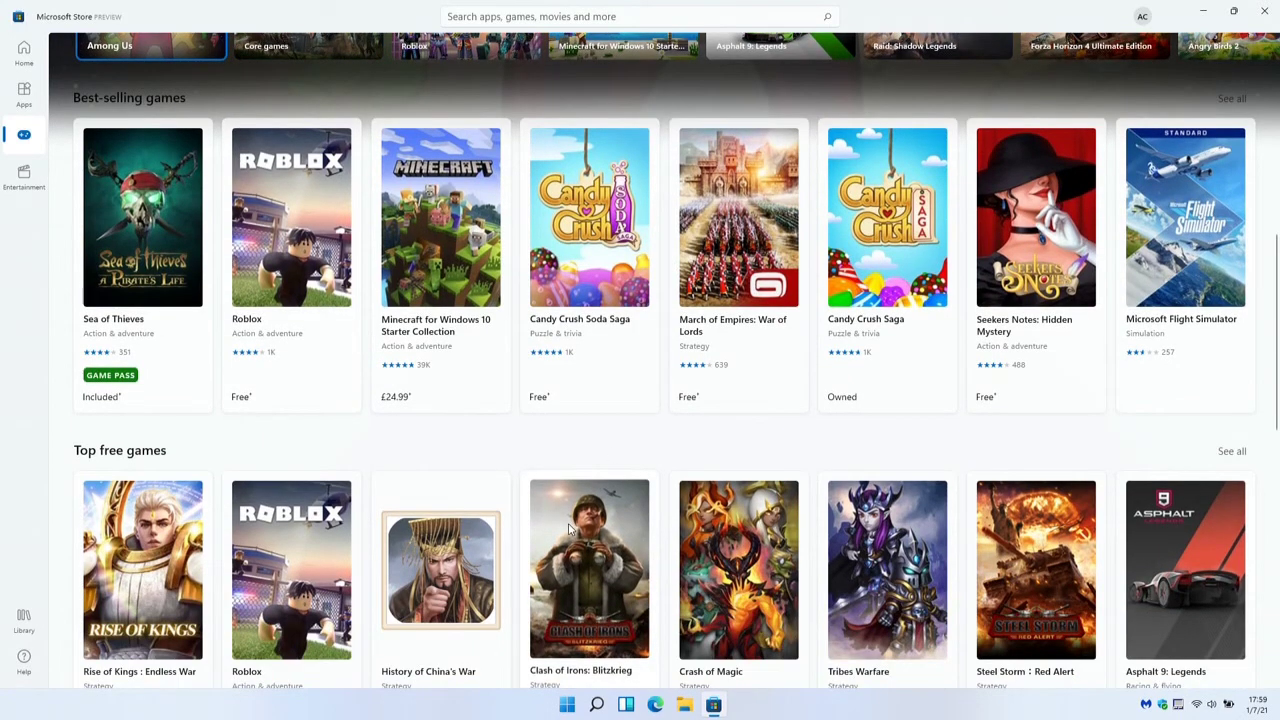
scroll(568, 527, "up", 5)
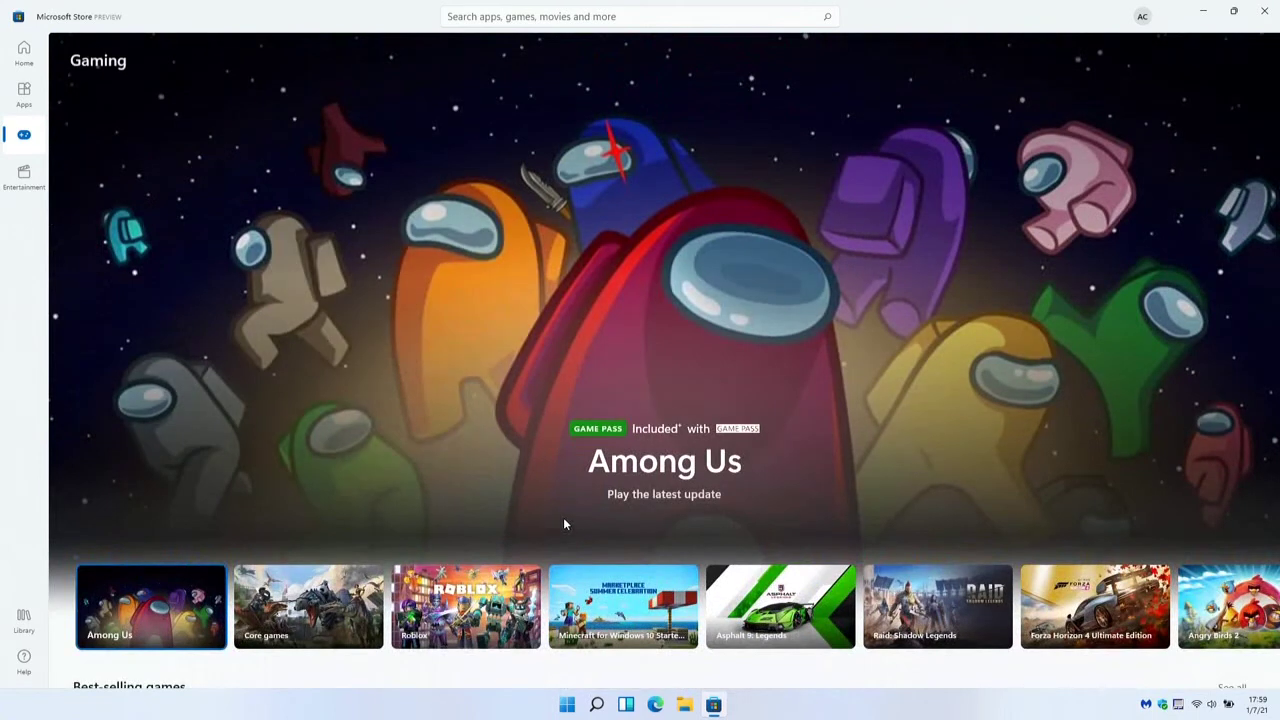
left_click(24, 176)
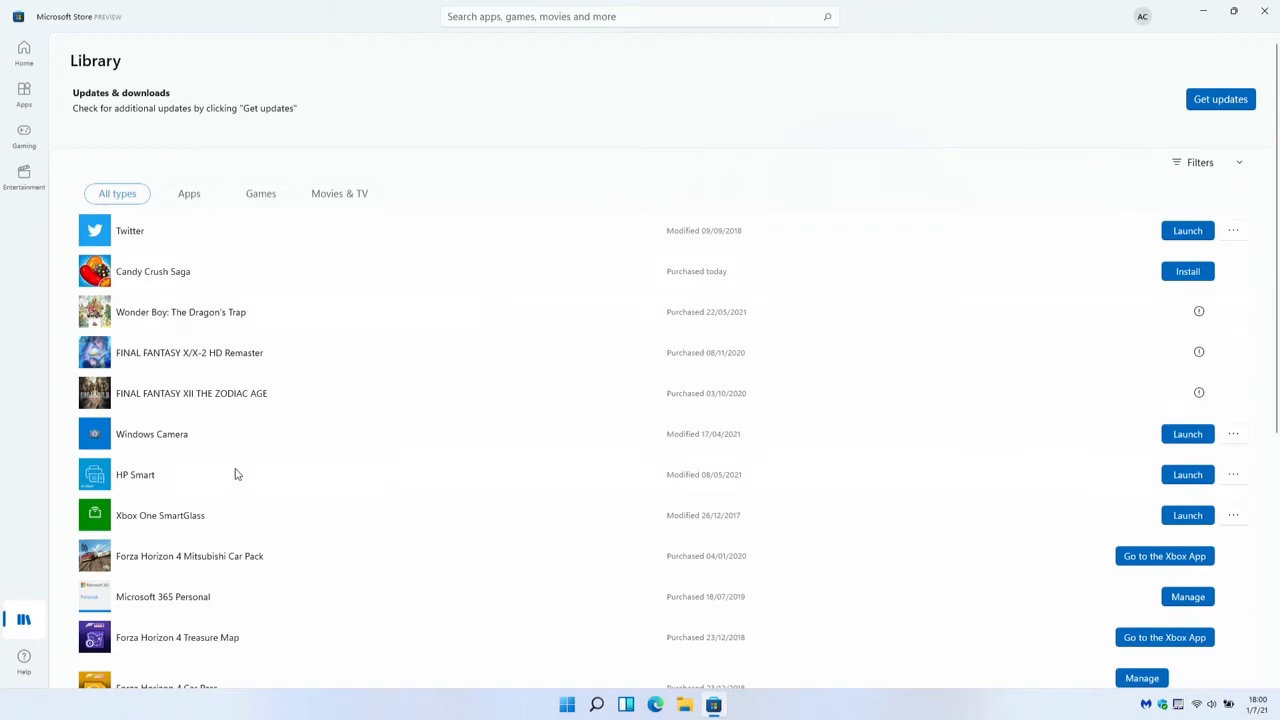
Scroll through Entertainment, return to the Store's Home page with the Fatherhood banner, and close the Store.
scroll(237, 474, "down", 4)
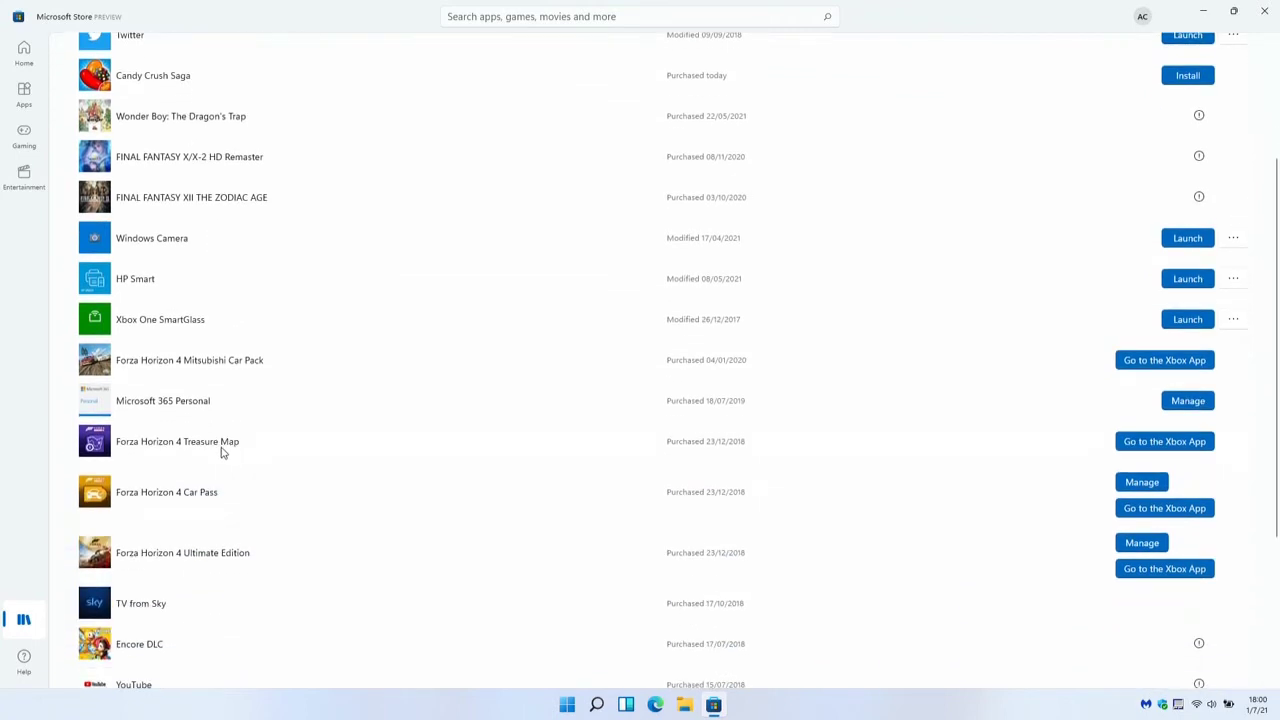
scroll(222, 453, "down", 4)
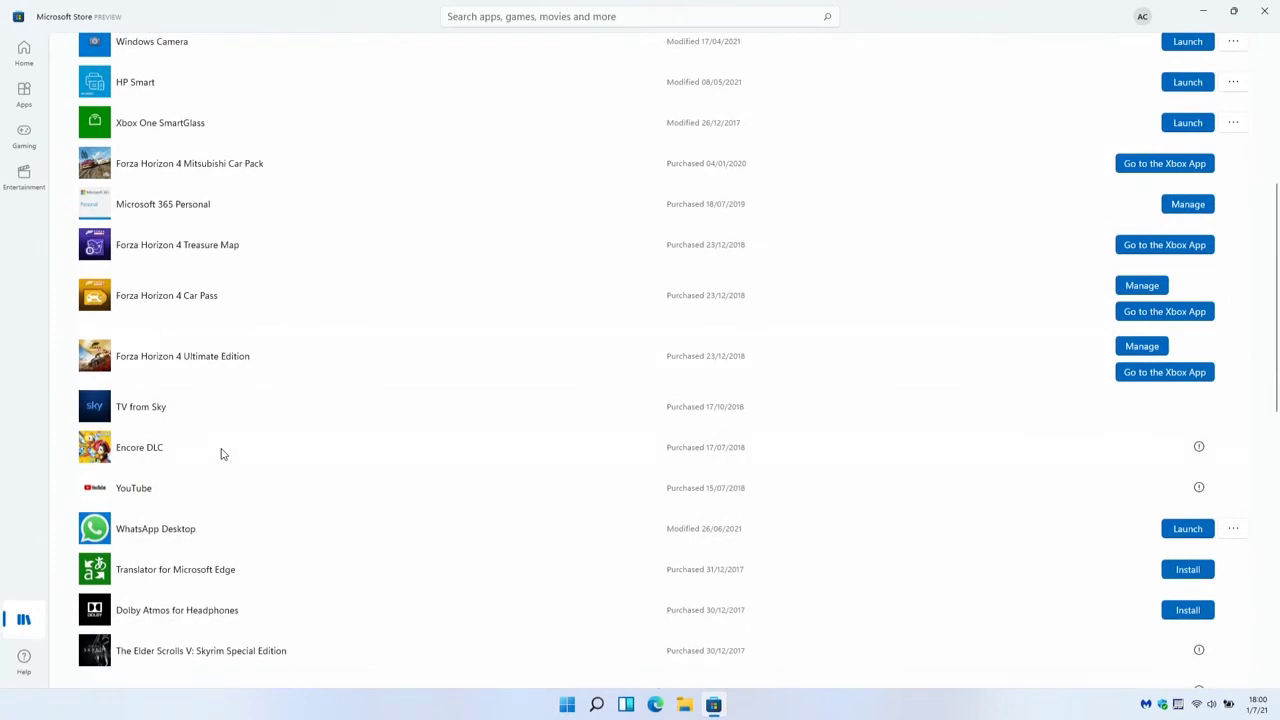
scroll(222, 453, "down", 4)
scroll(222, 453, "down", 5)
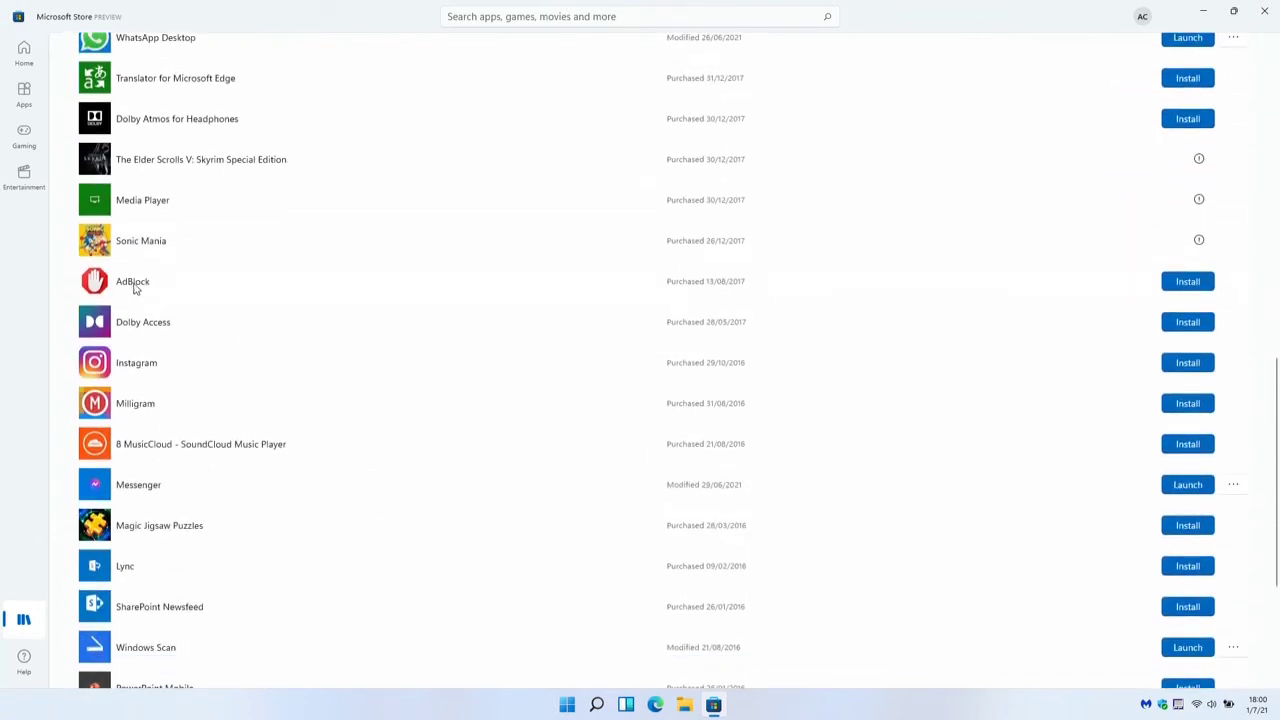
scroll(180, 302, "up", 15)
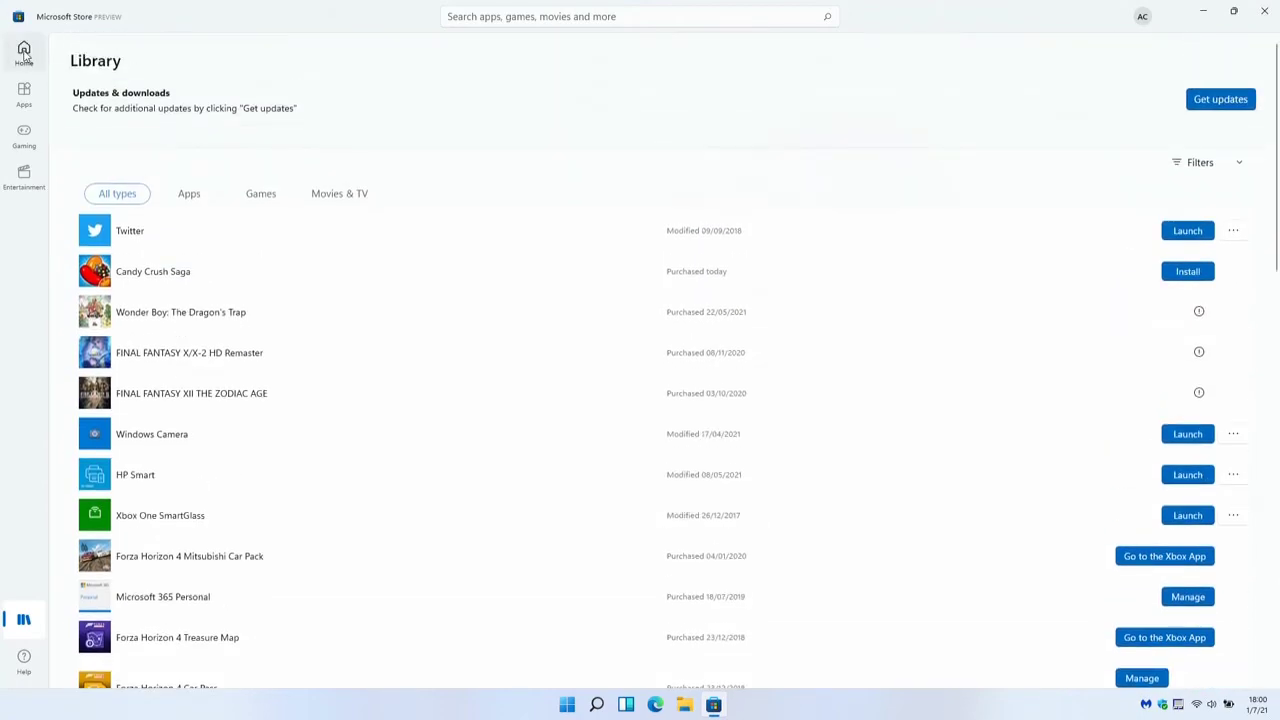
left_click(24, 55)
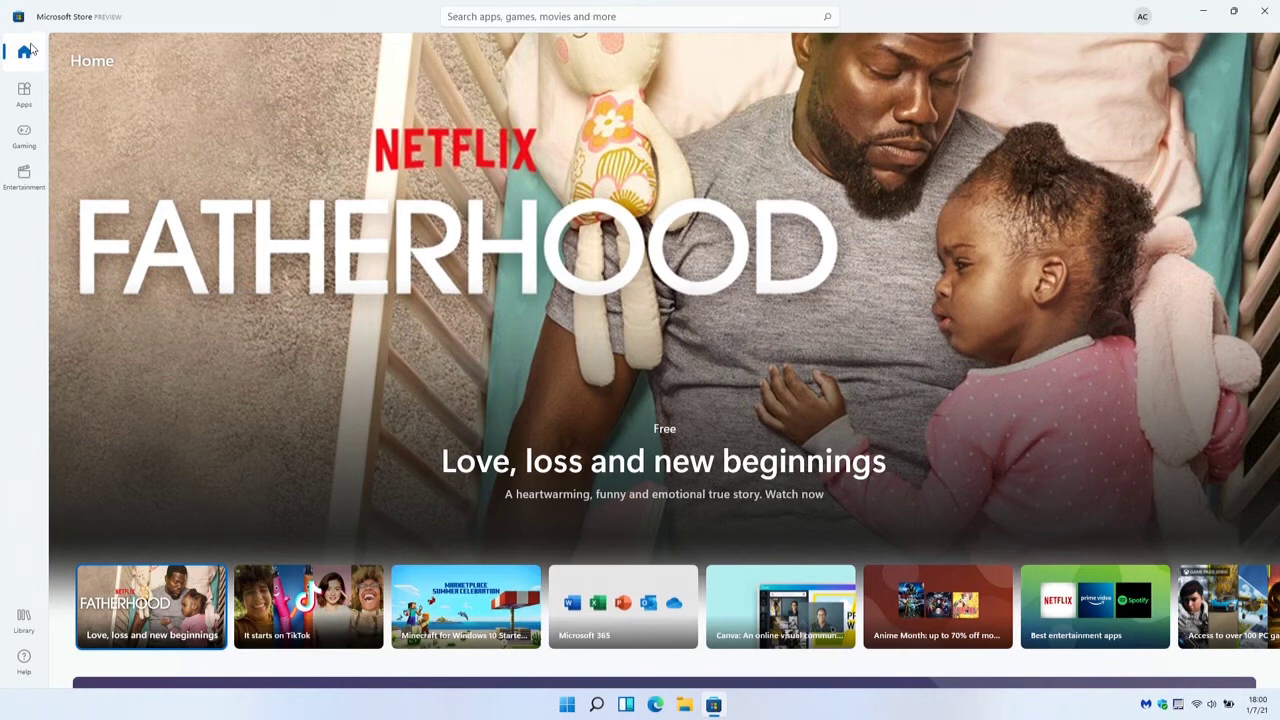
left_click(1267, 17)
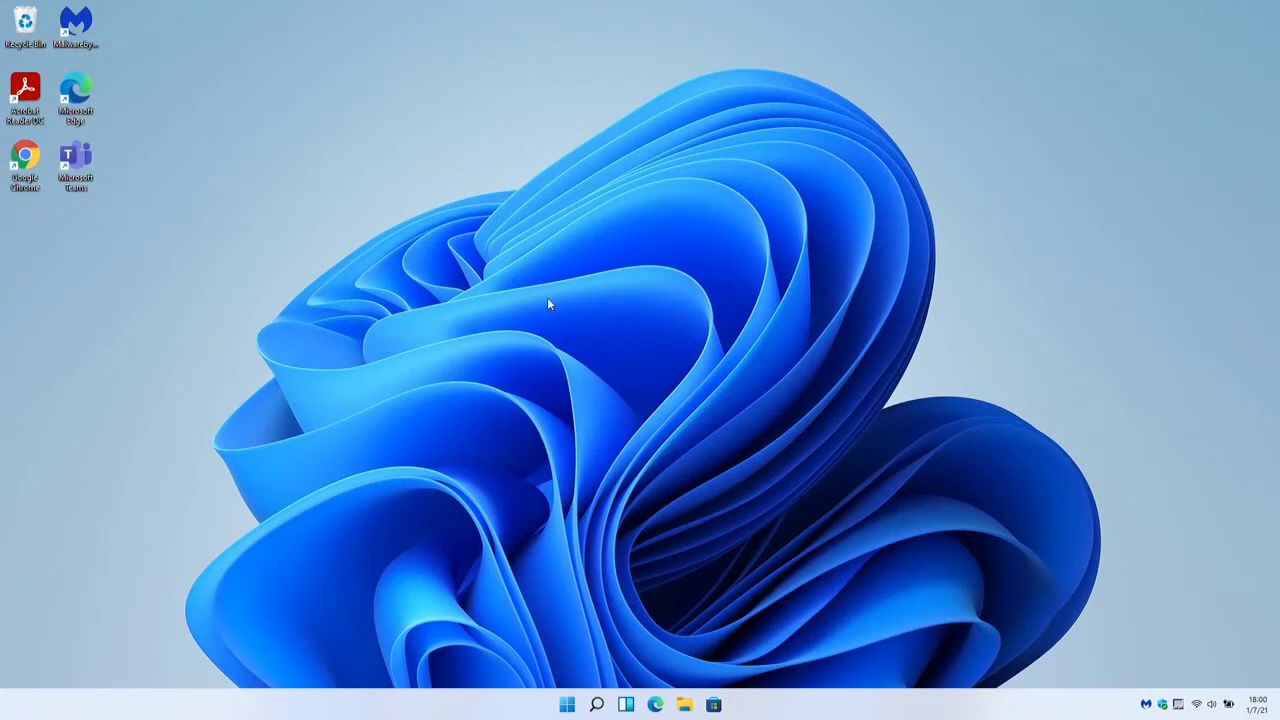
Toggle the widgets panel open and closed, then open Windows search.
left_click(626, 705)
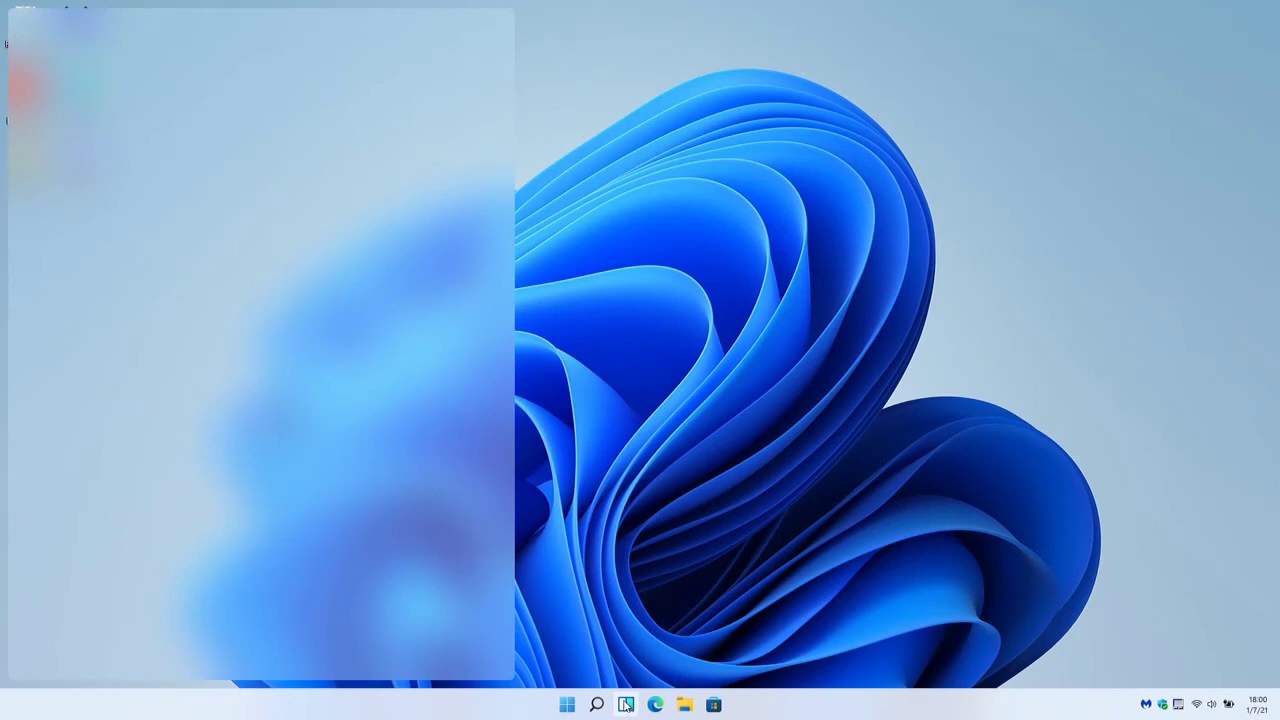
left_click(626, 705)
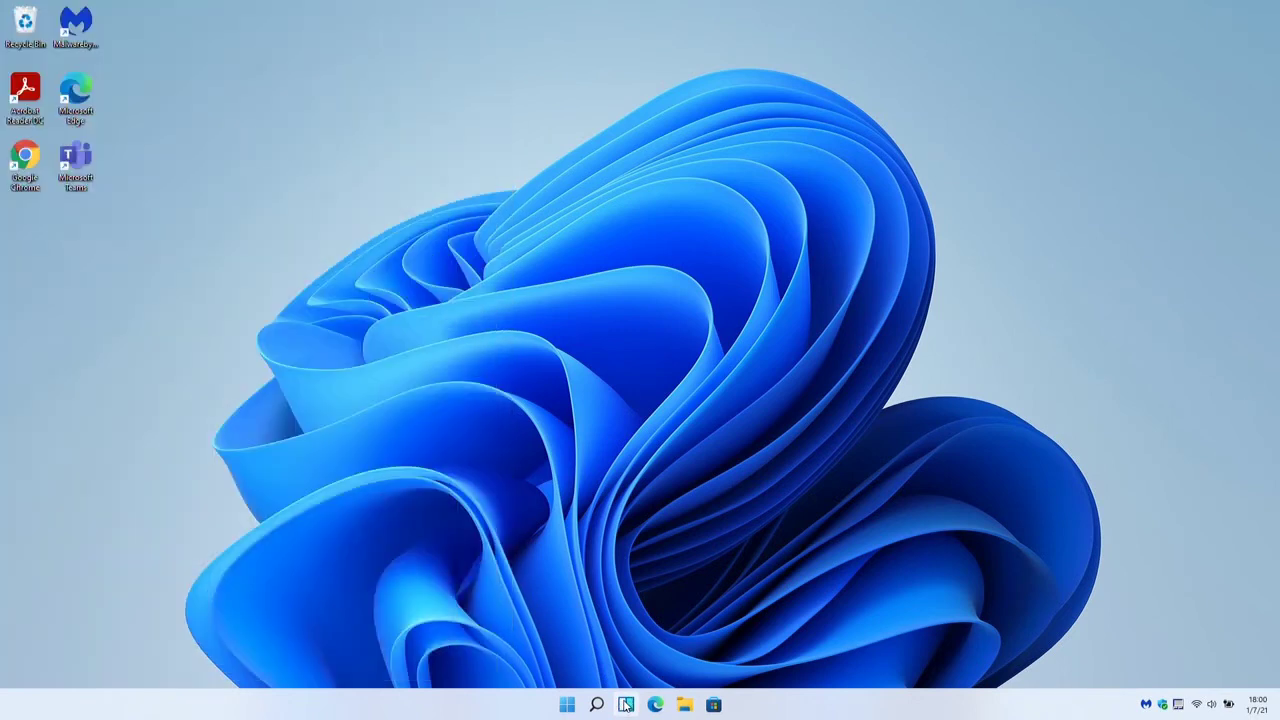
left_click(597, 705)
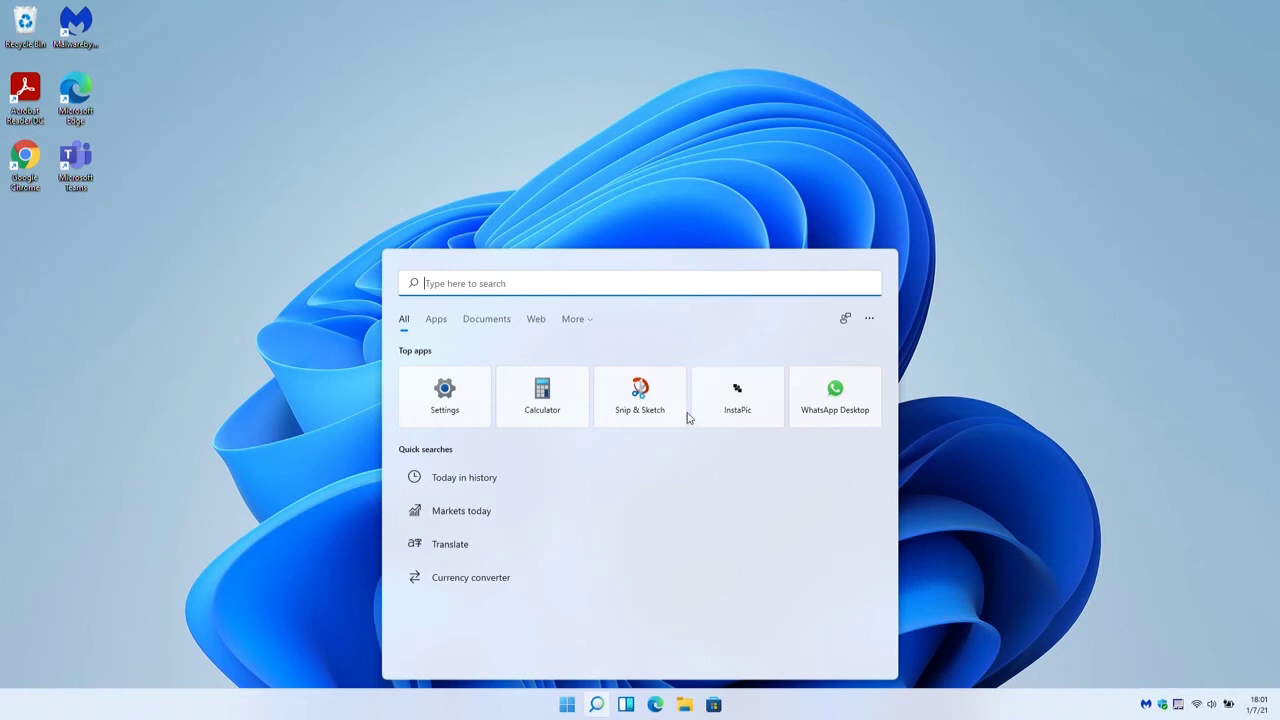
Launch Calculator from the search panel's Top apps and close it again.
left_click(538, 414)
left_click(540, 398)
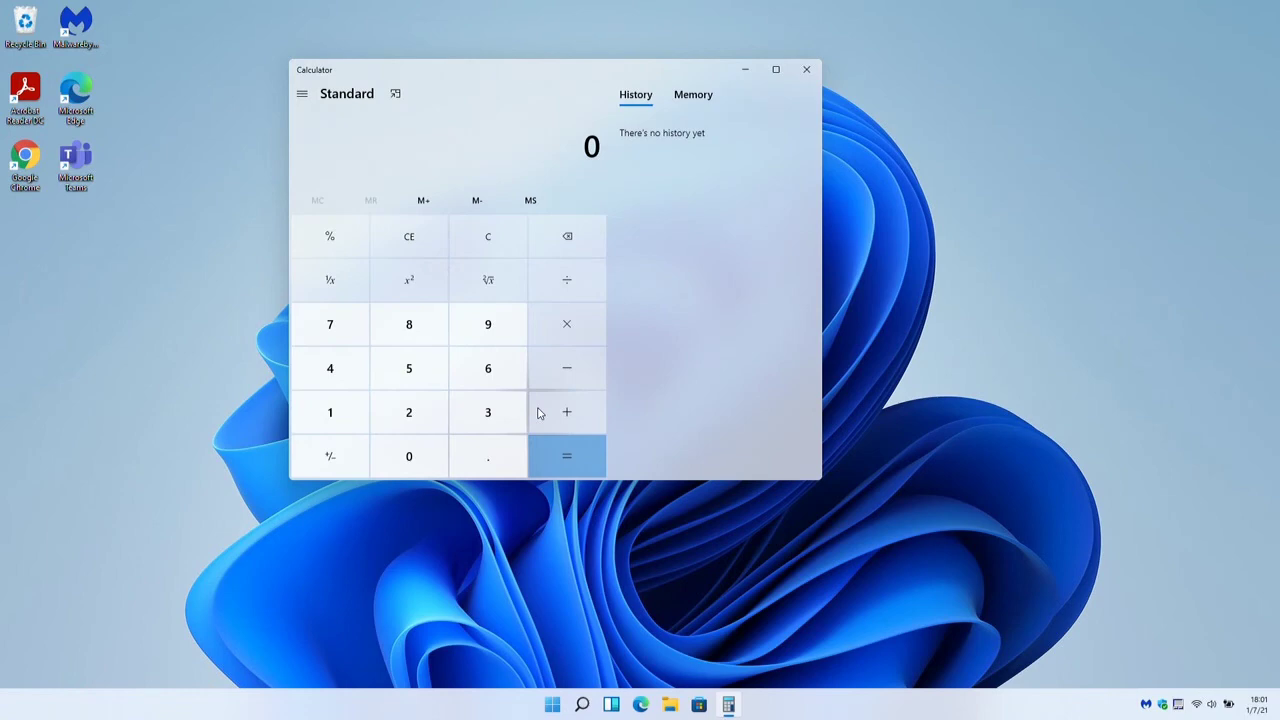
left_click(805, 72)
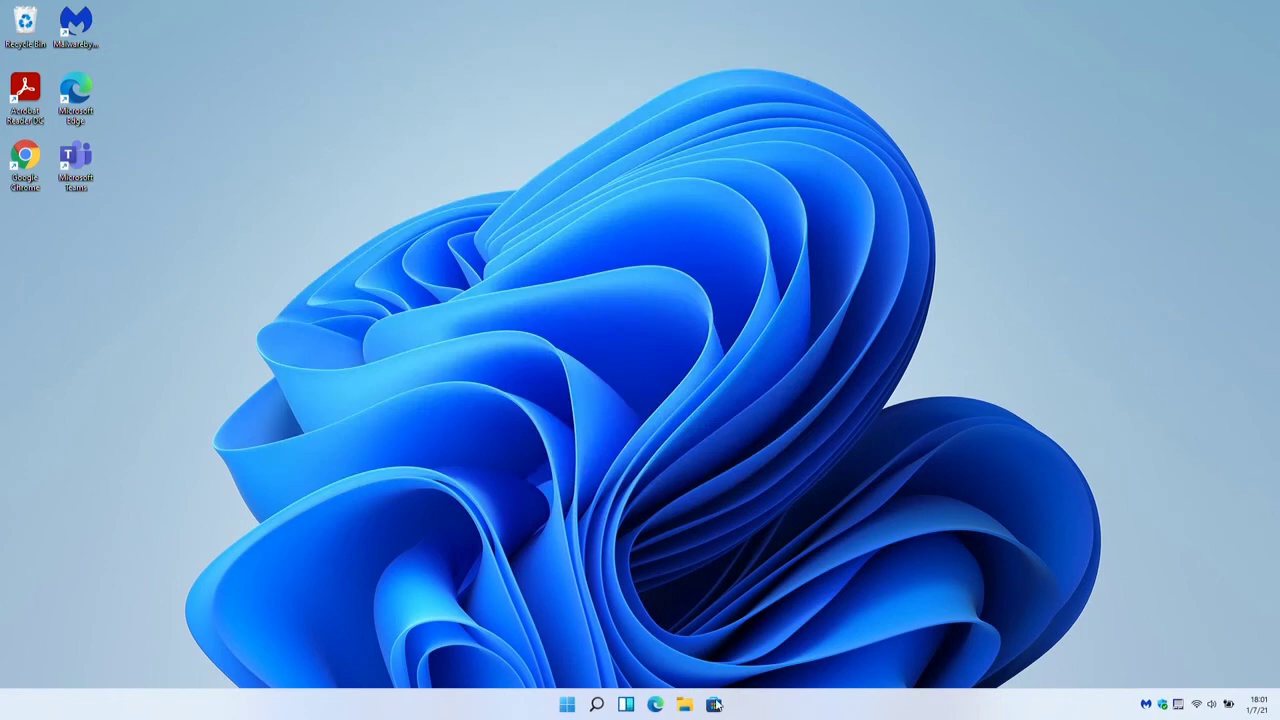
left_click(566, 706)
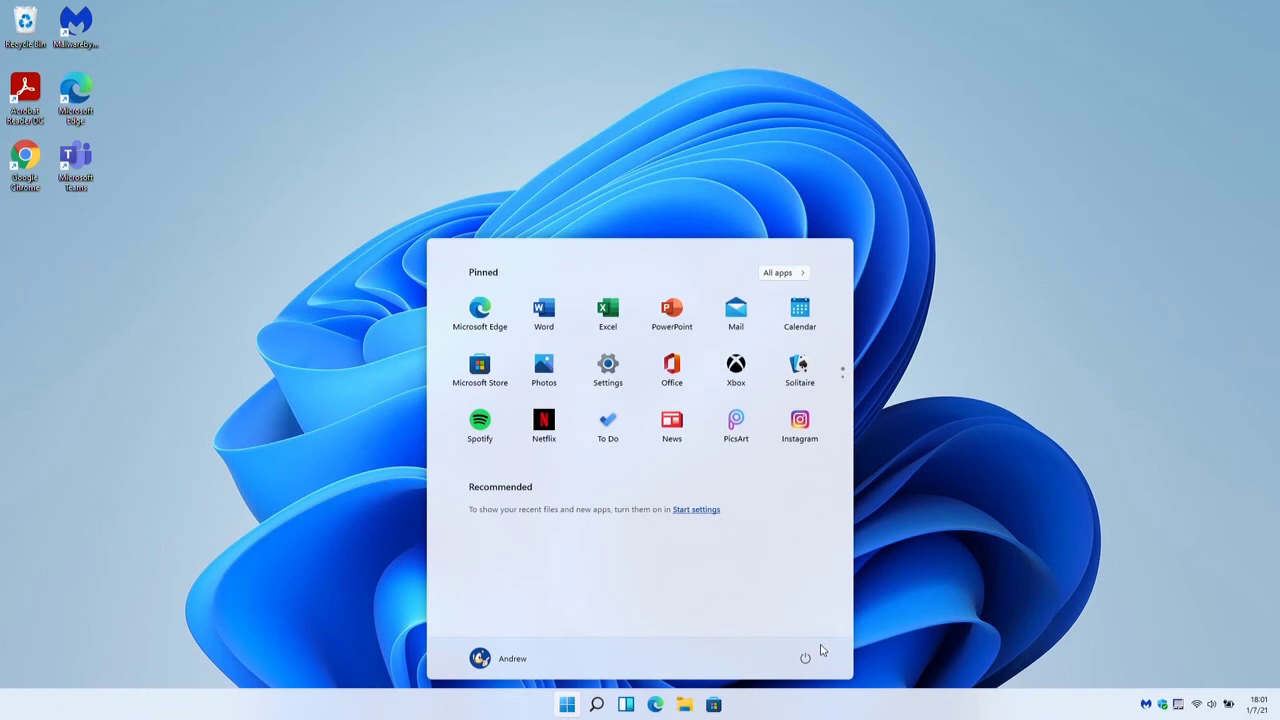
left_click(805, 658)
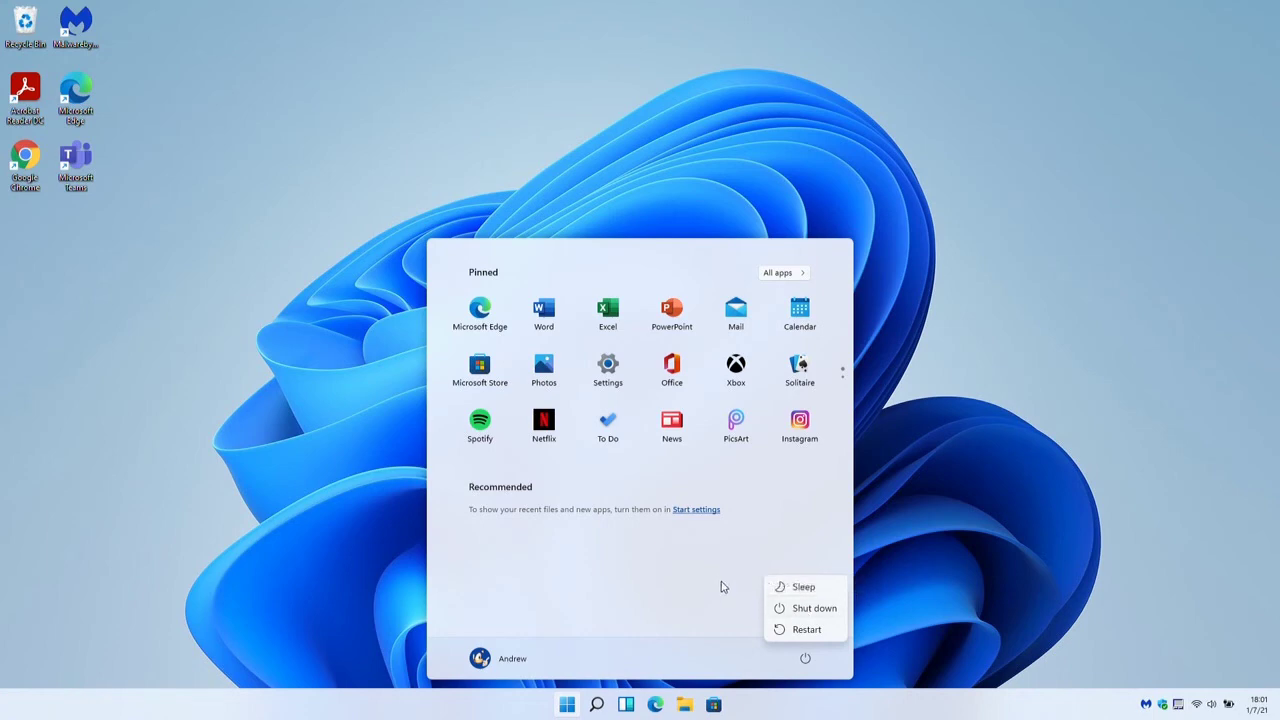
left_click(690, 515)
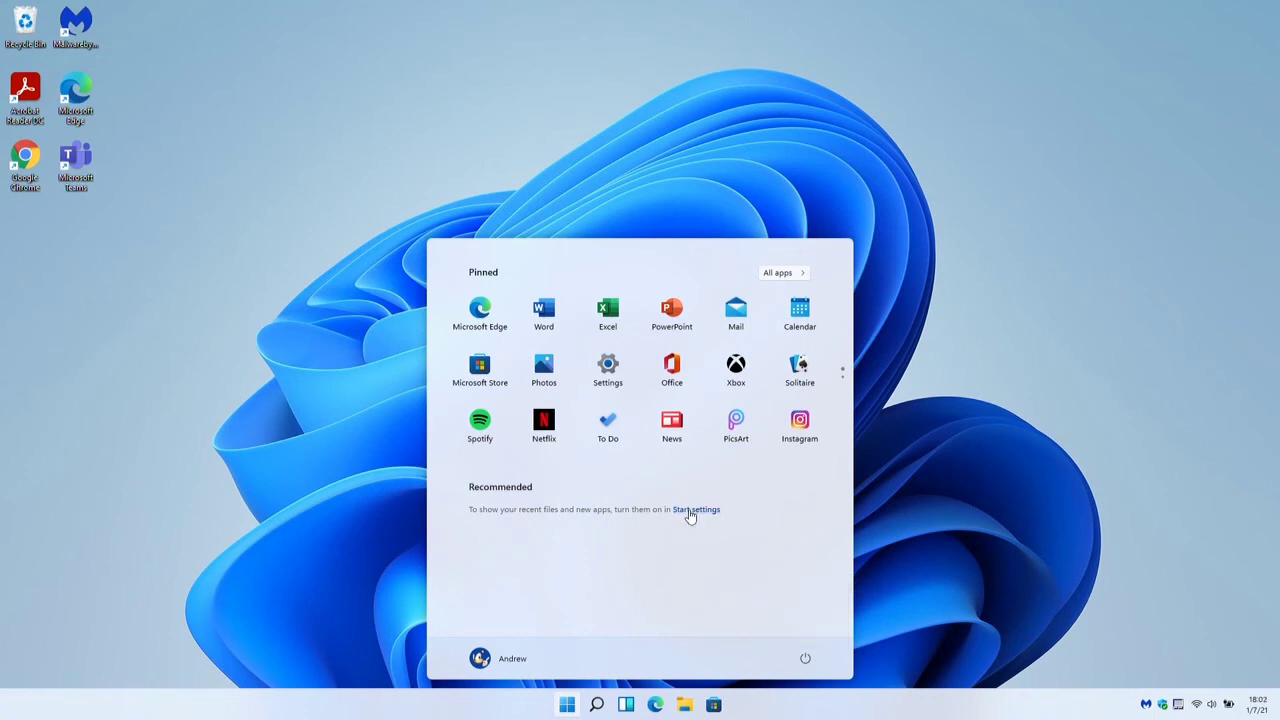
left_click(690, 512)
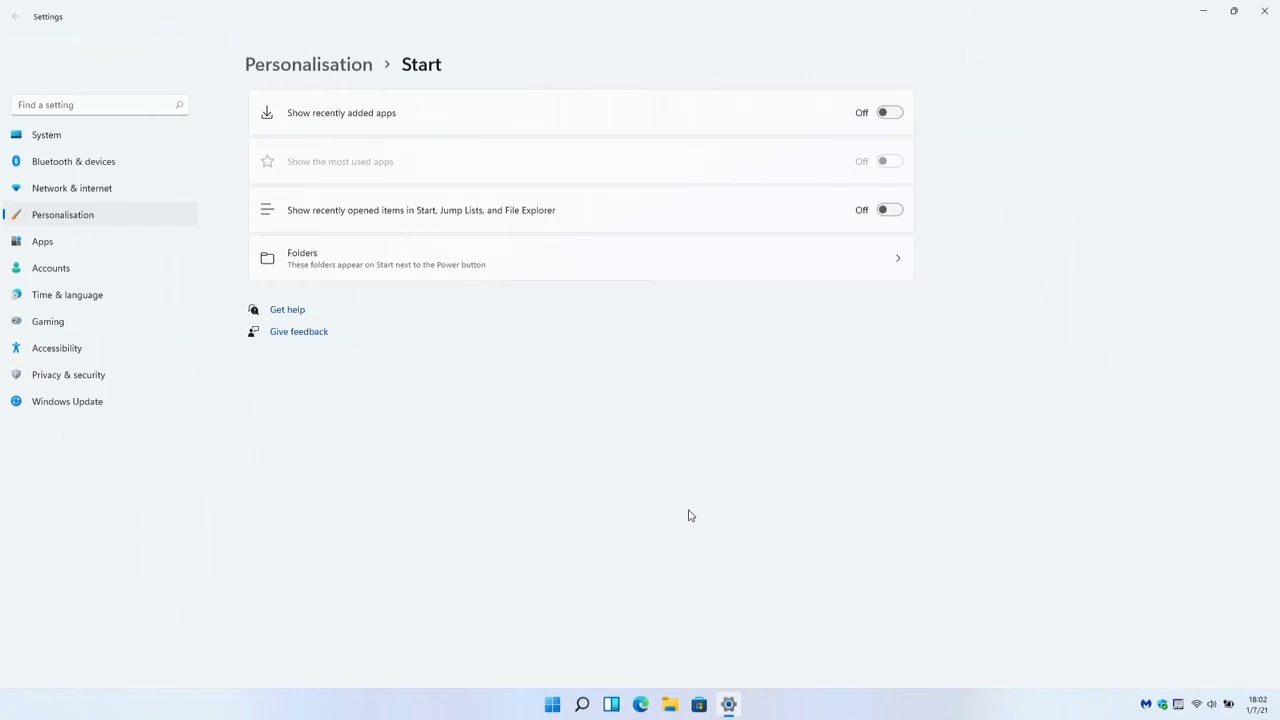
left_click(1260, 16)
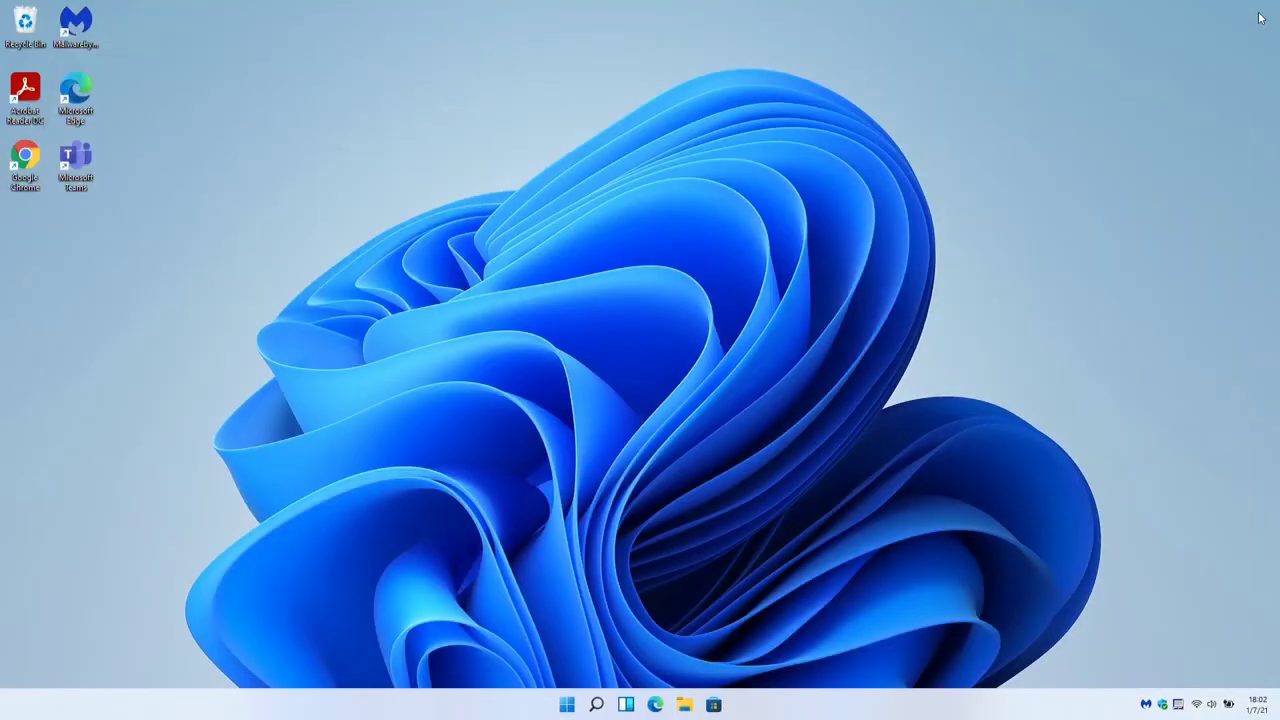
Start Word, remove the recent document via Remove from list, and close Word.
left_click(564, 706)
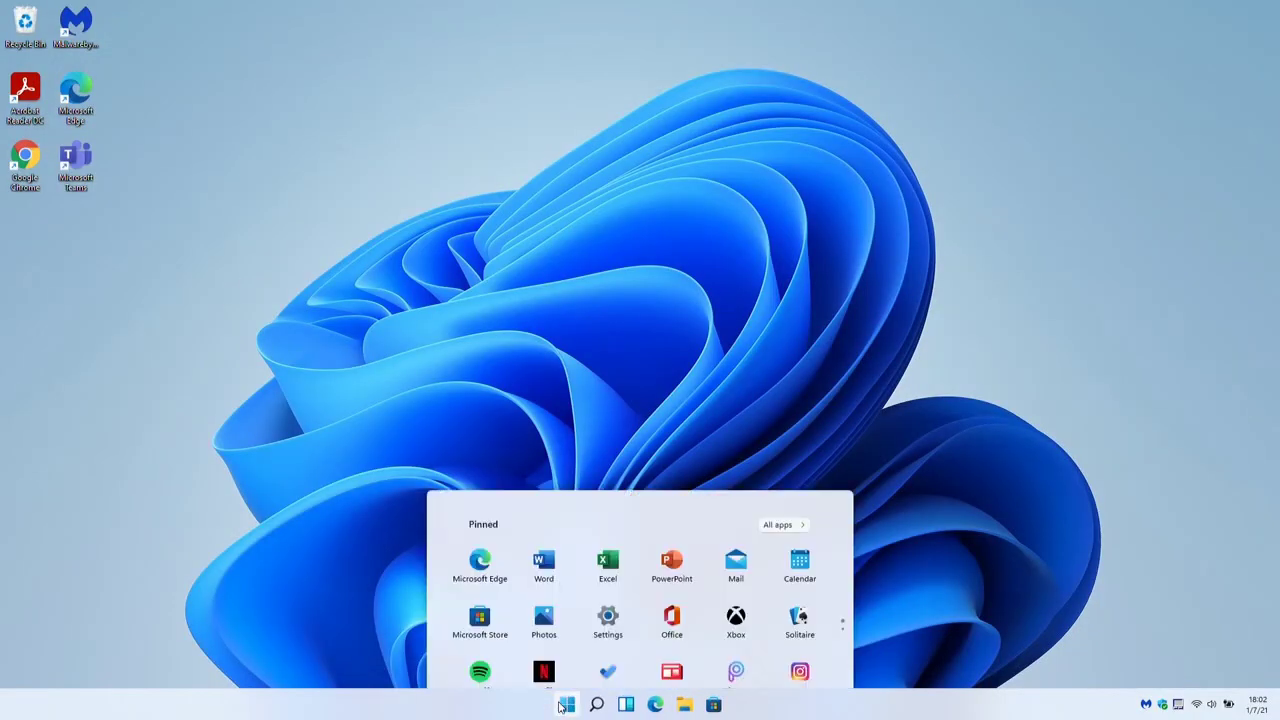
left_click(545, 316)
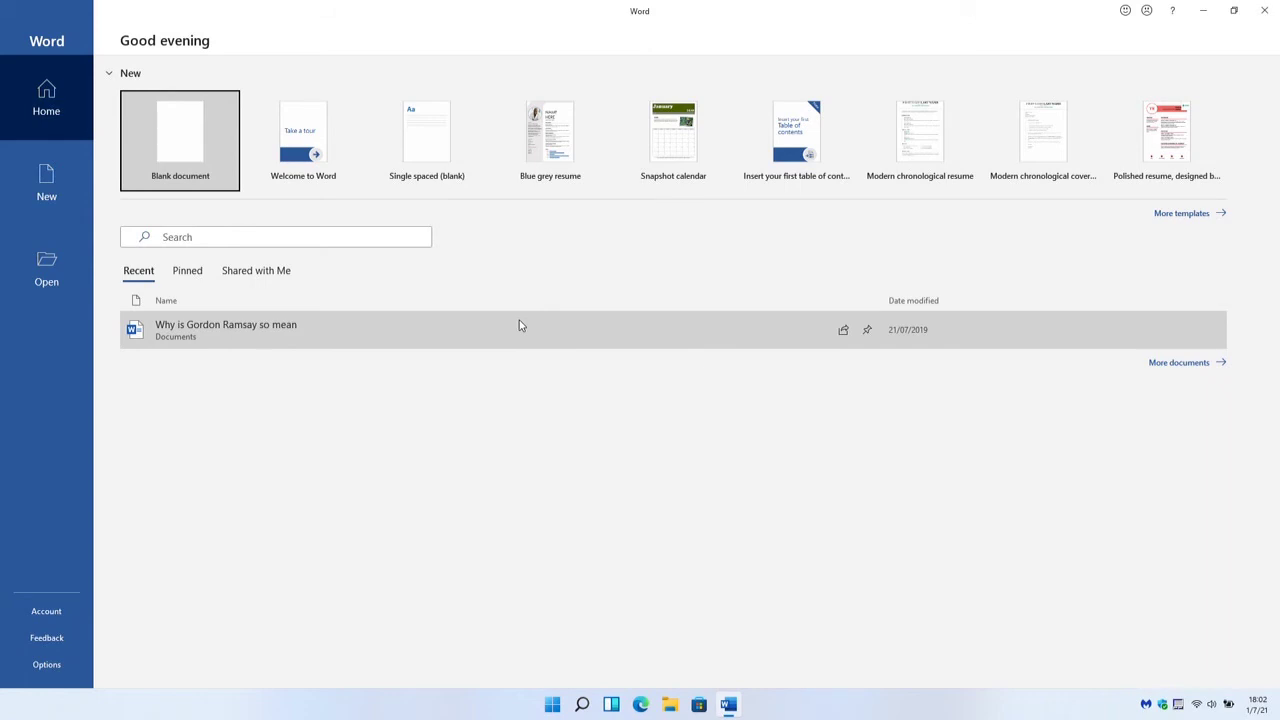
right_click(242, 333)
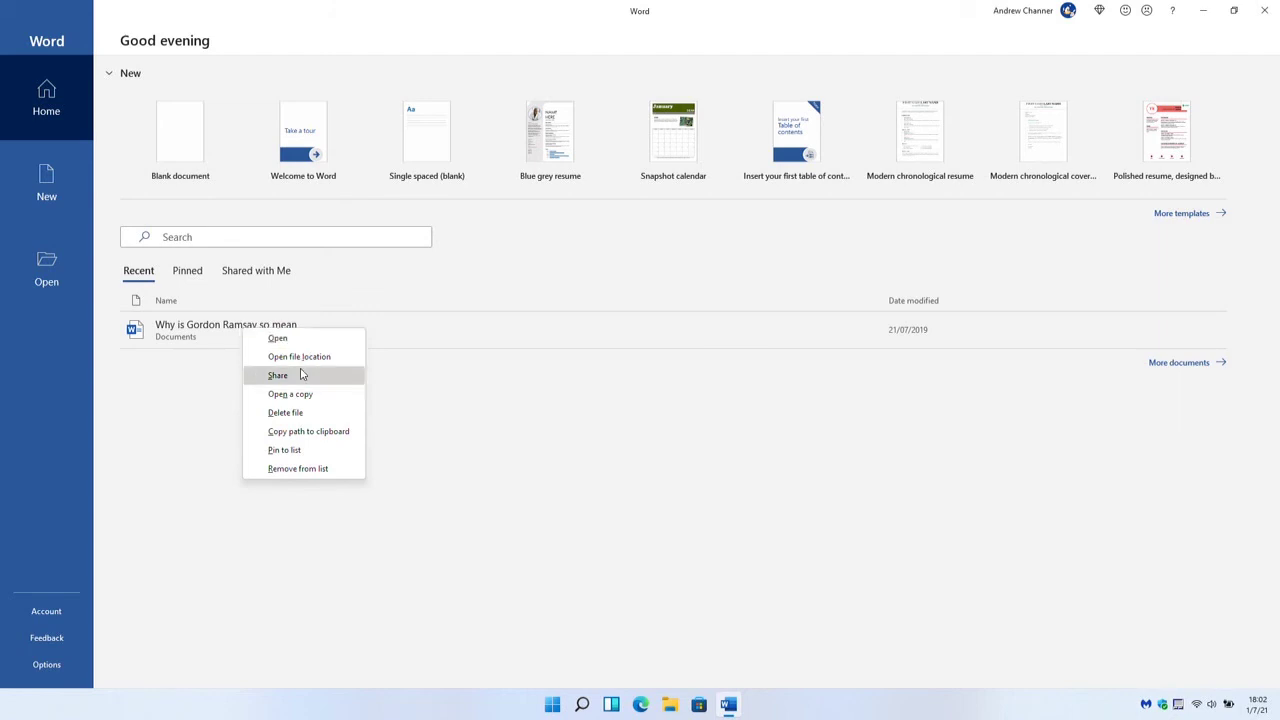
left_click(338, 471)
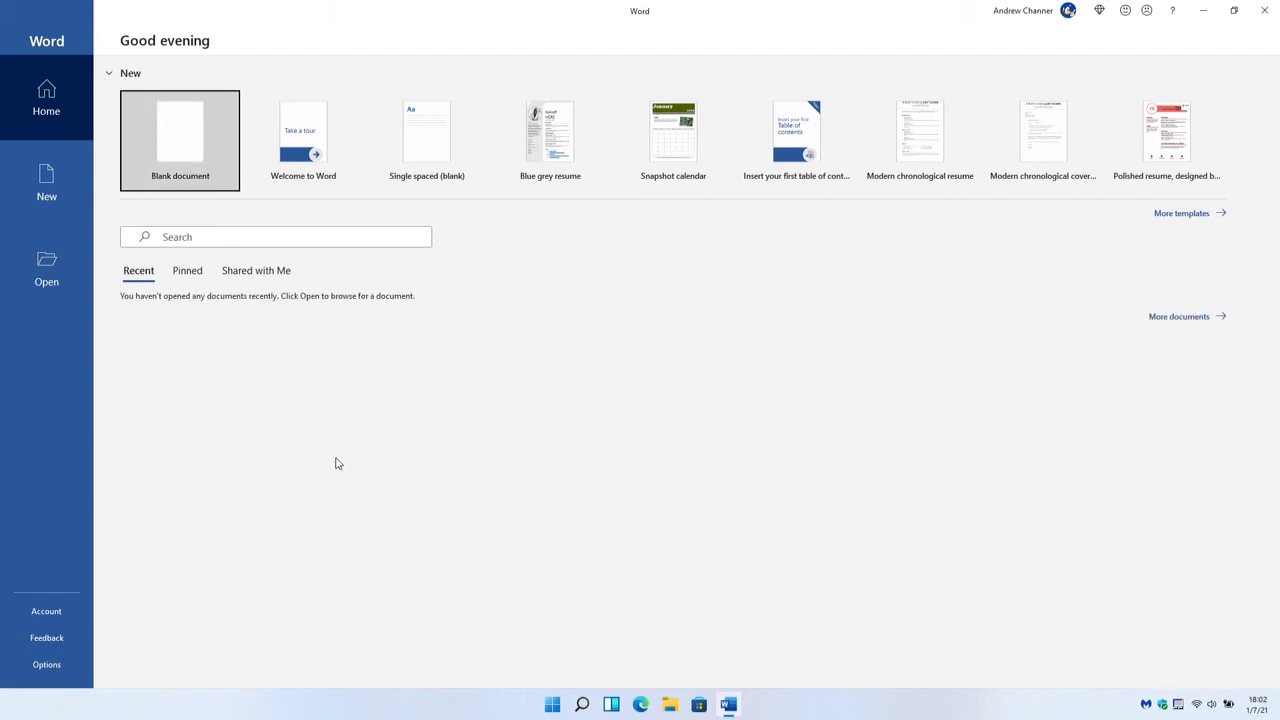
left_click(1265, 10)
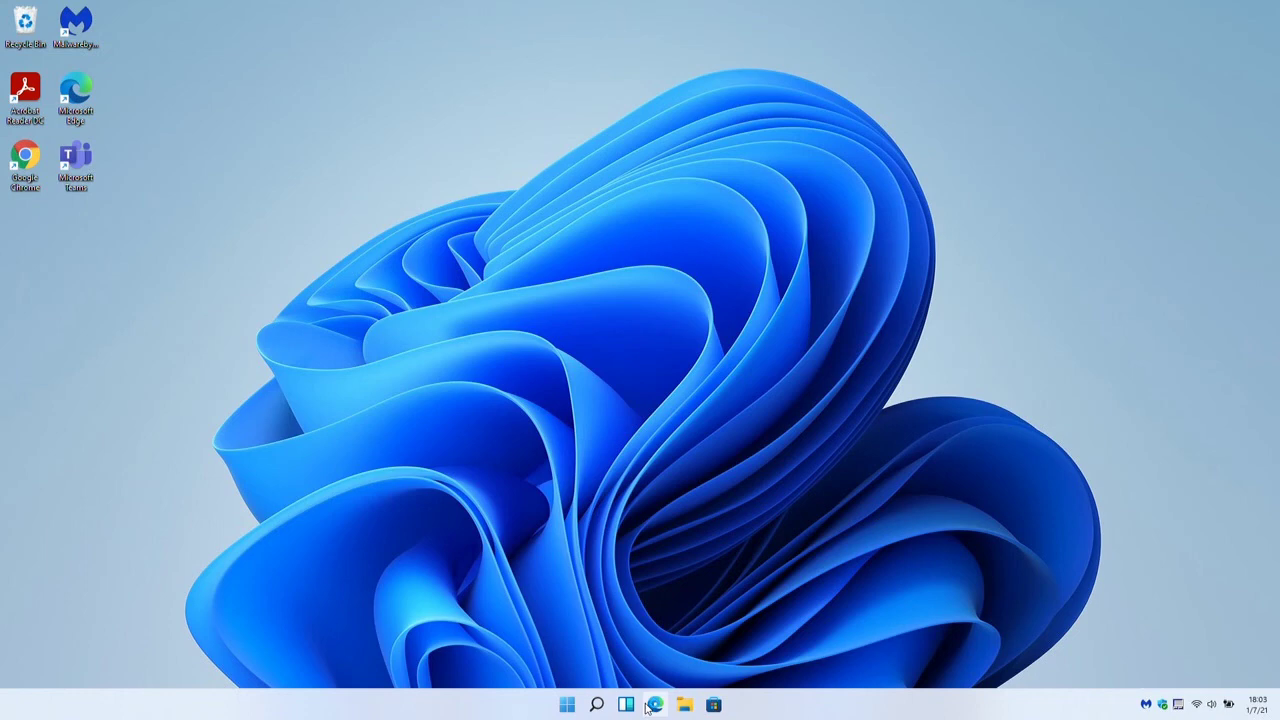
Launch Edge, accept the privacy notice and scroll through the new tab news feed.
left_click(650, 705)
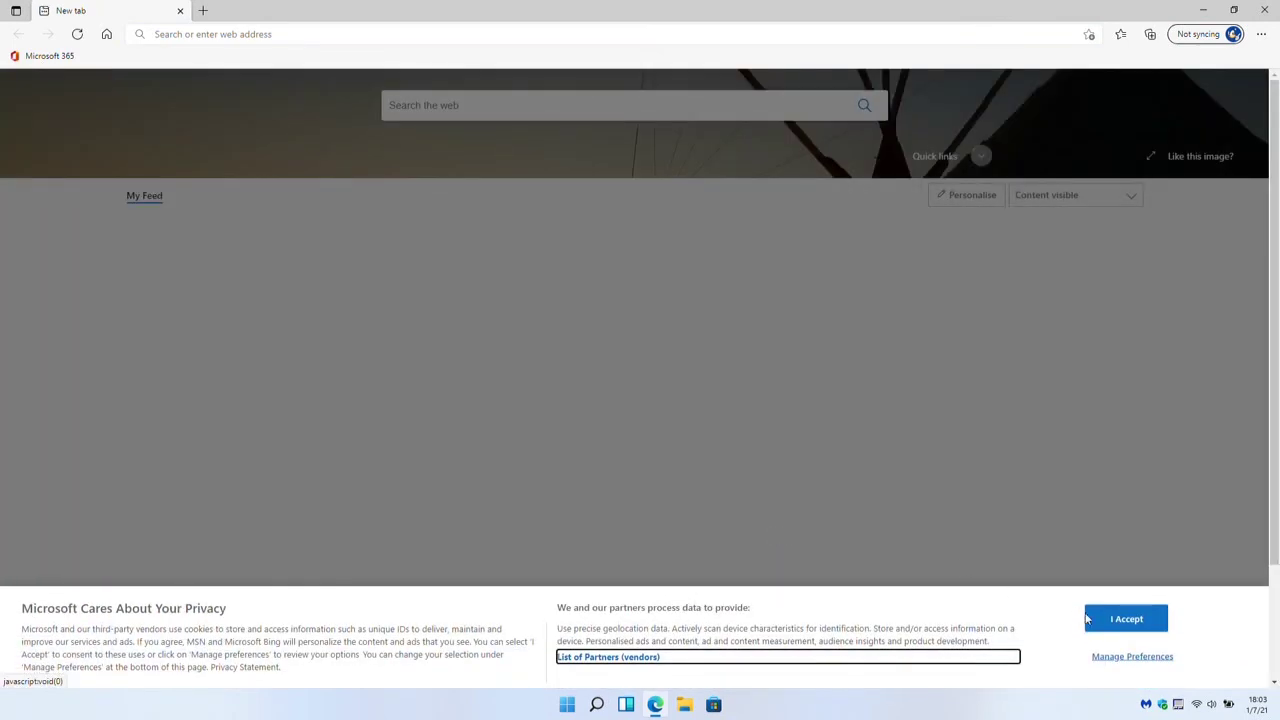
left_click(1140, 620)
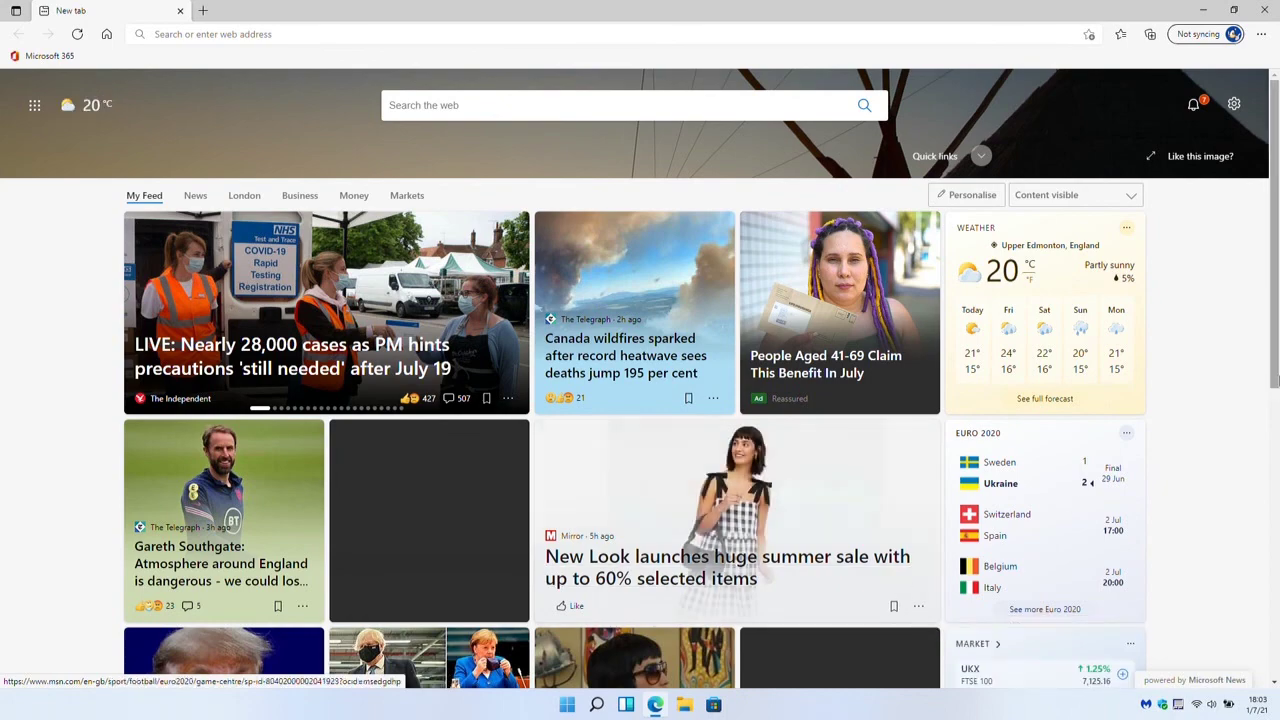
left_click_drag(1275, 380, 1268, 677)
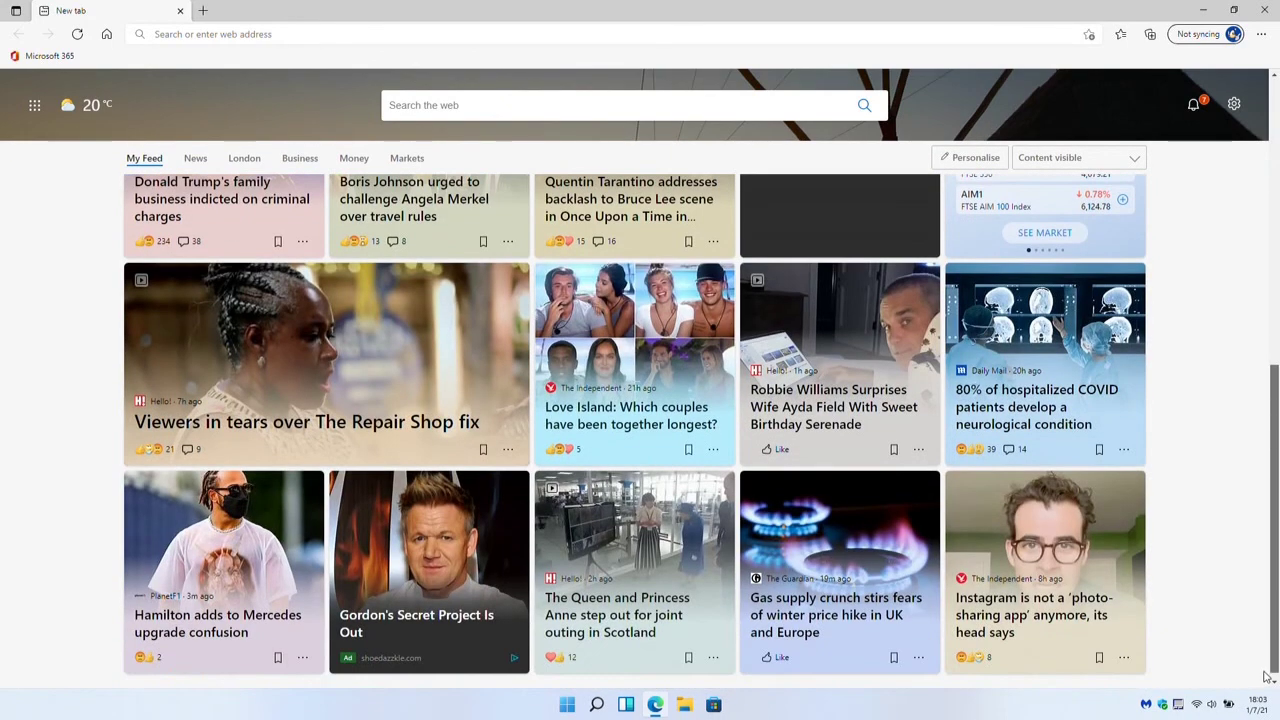
scroll(1268, 677, "down", 1)
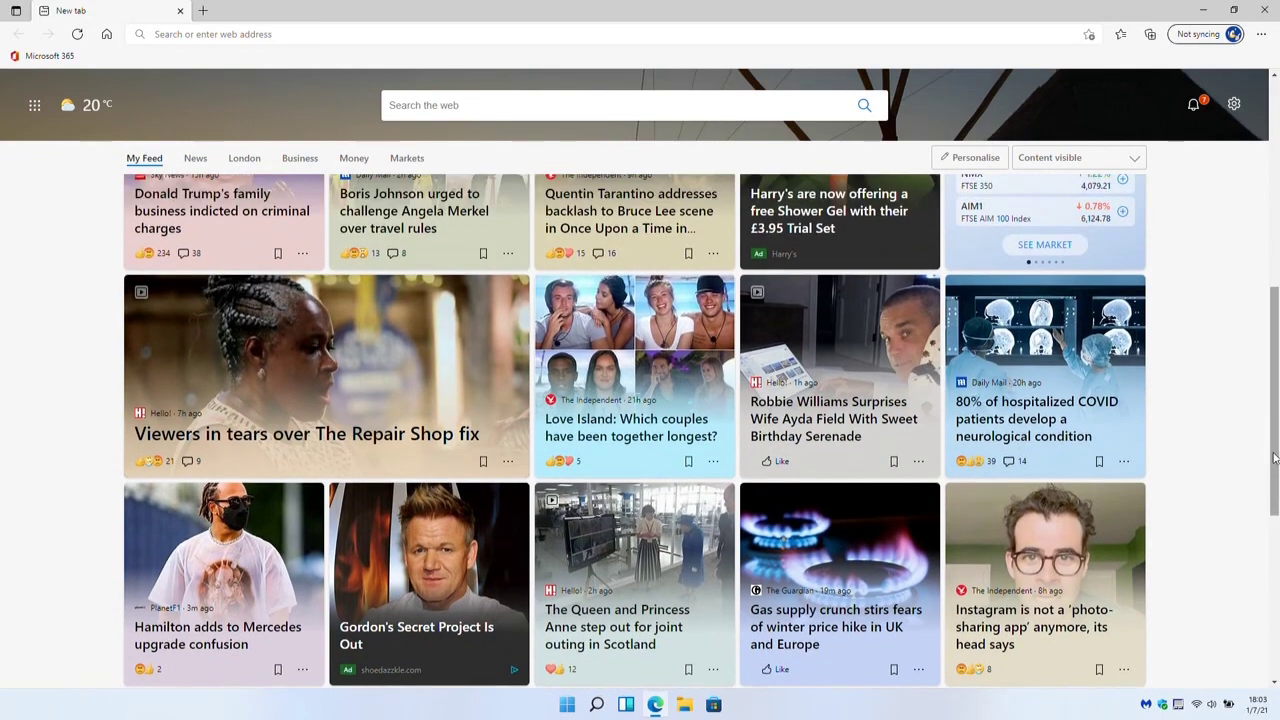
left_click_drag(1274, 457, 1277, 238)
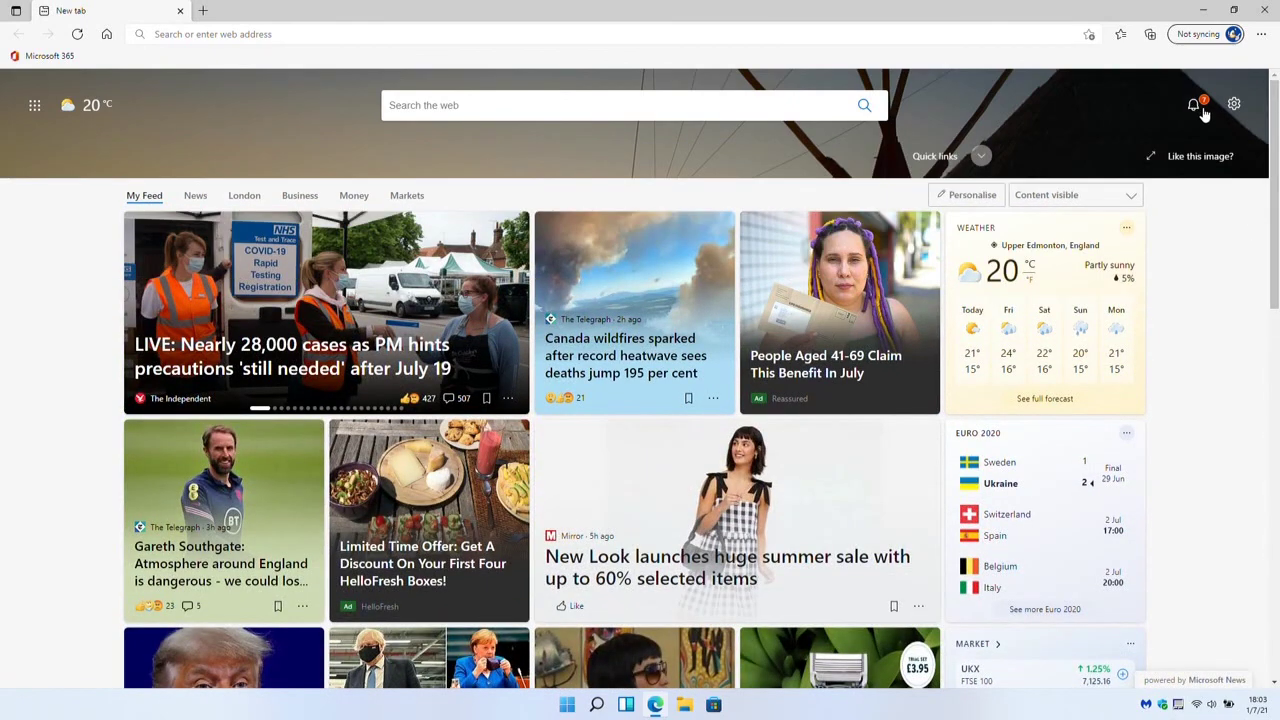
Check the news notifications panel, dismiss it, and close Edge.
left_click(1196, 106)
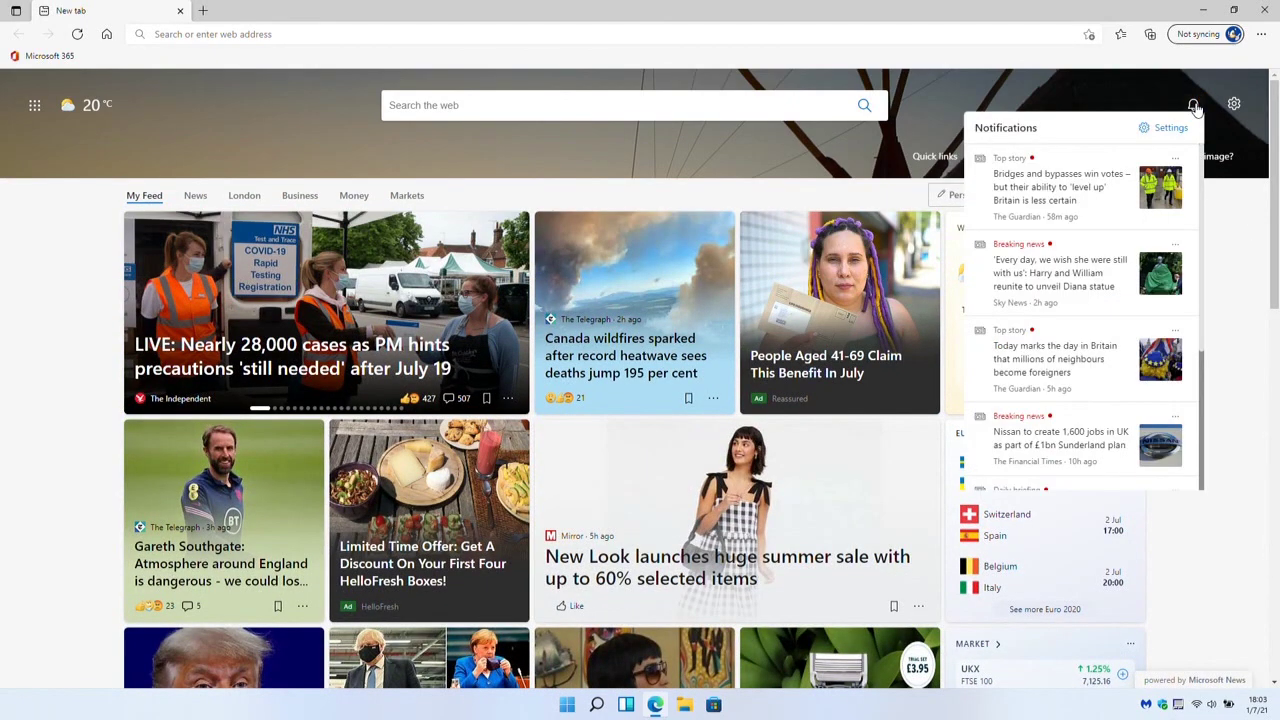
left_click(1236, 222)
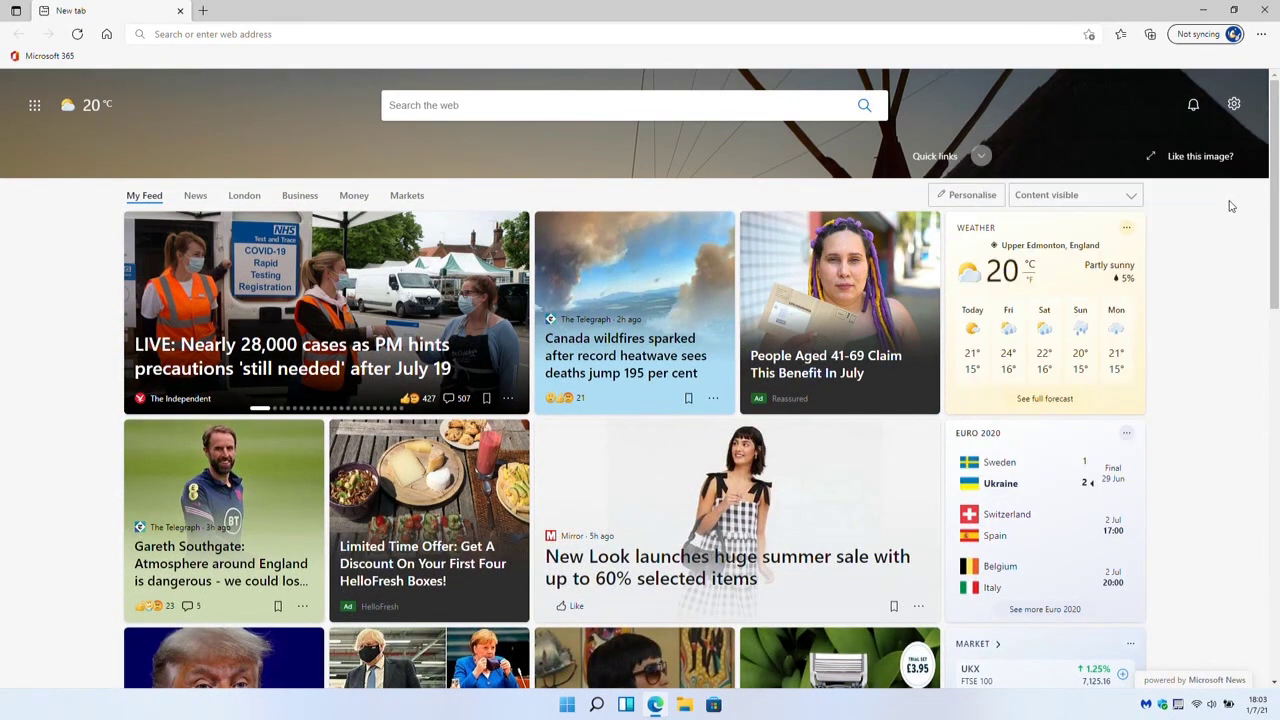
left_click(1264, 10)
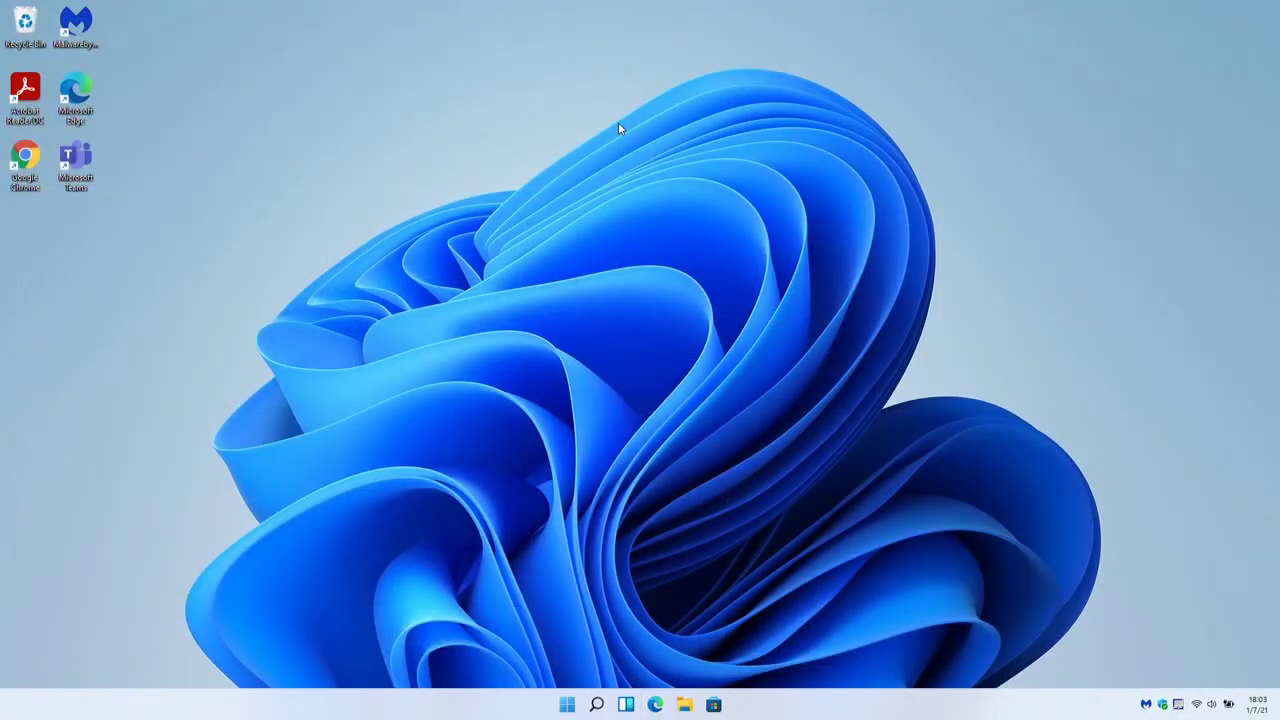